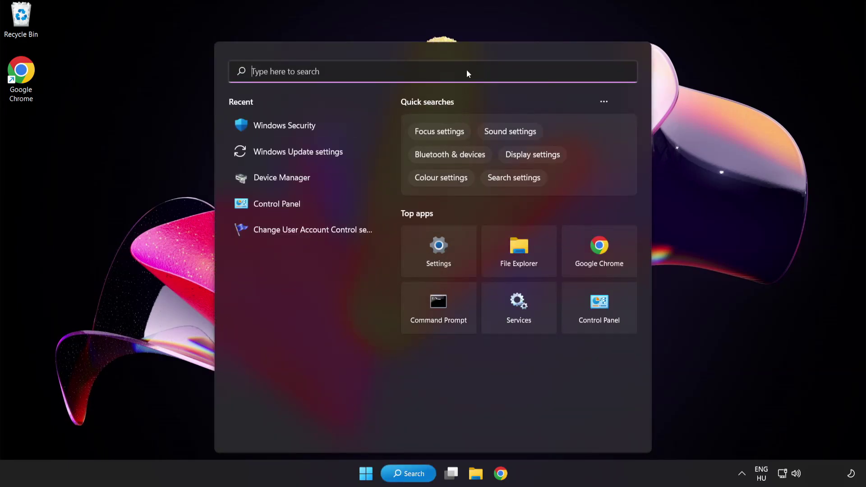
Step: Search Windows for "device manager", open Device Manager and move its window toward the middle of the desktop
text(device manag)
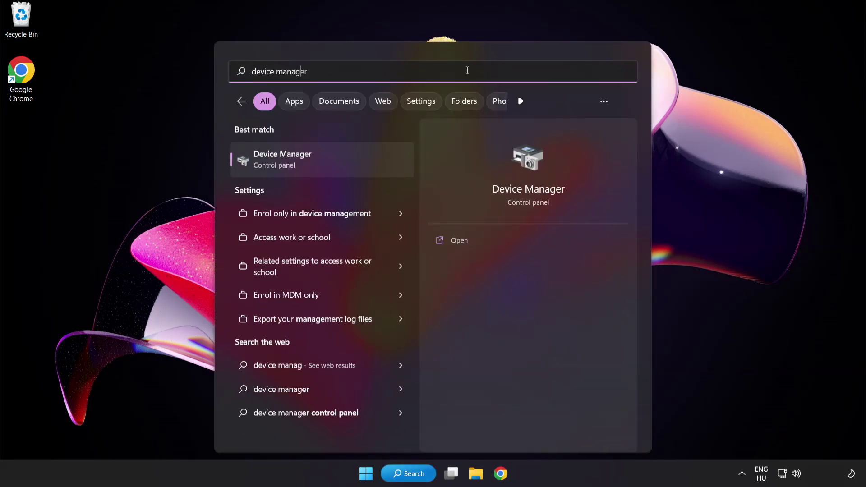
text(er)
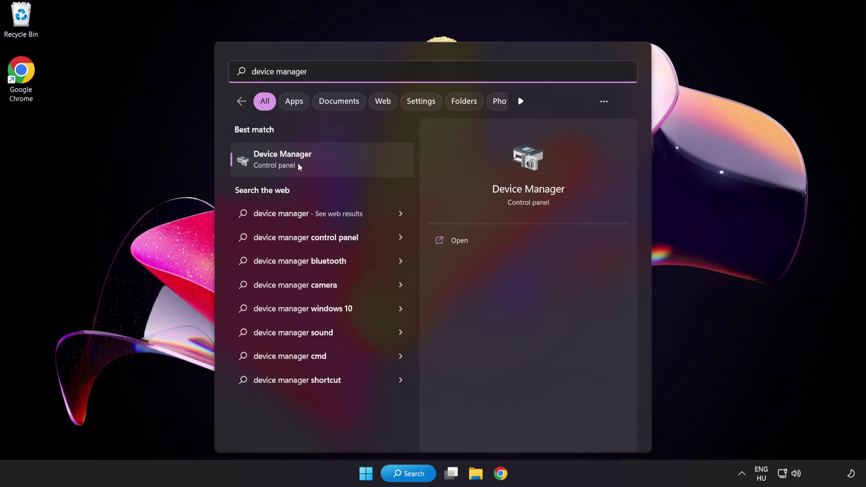
click(347, 166)
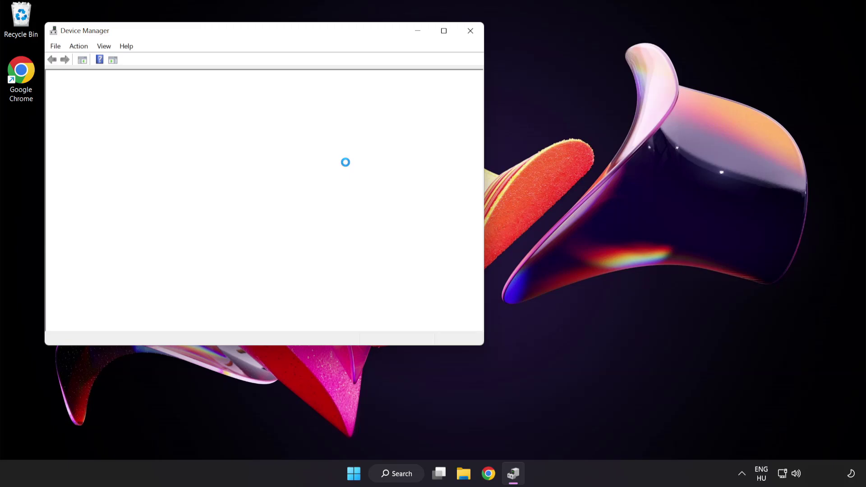
drag(280, 36, 422, 91)
Step: Update the VMware SVGA 3D display adapter's driver using the automatic driver search, and close Device Manager
click(242, 185)
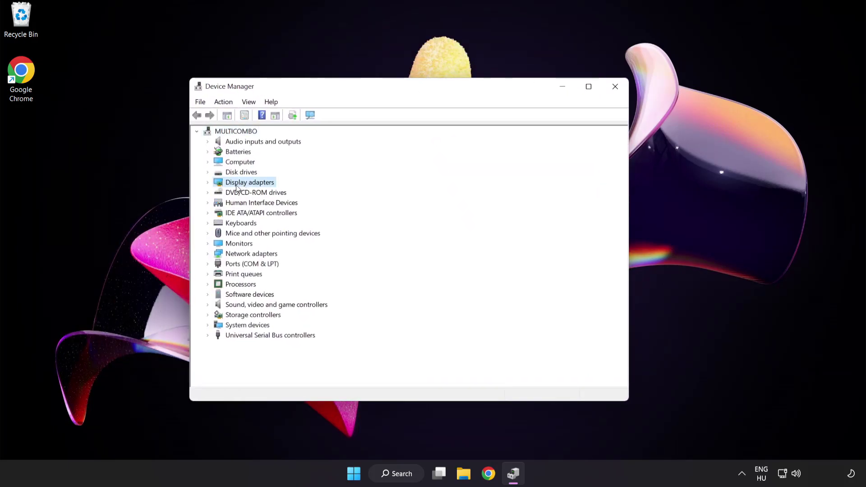
click(208, 182)
click(227, 188)
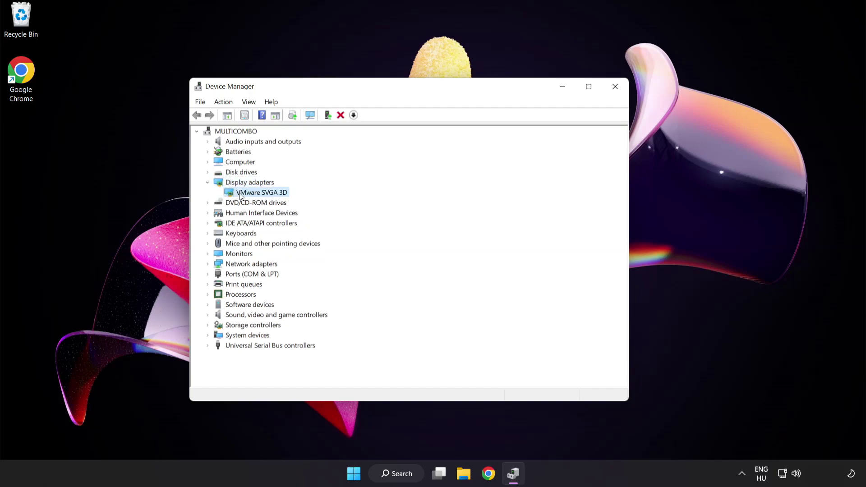
right_click(255, 192)
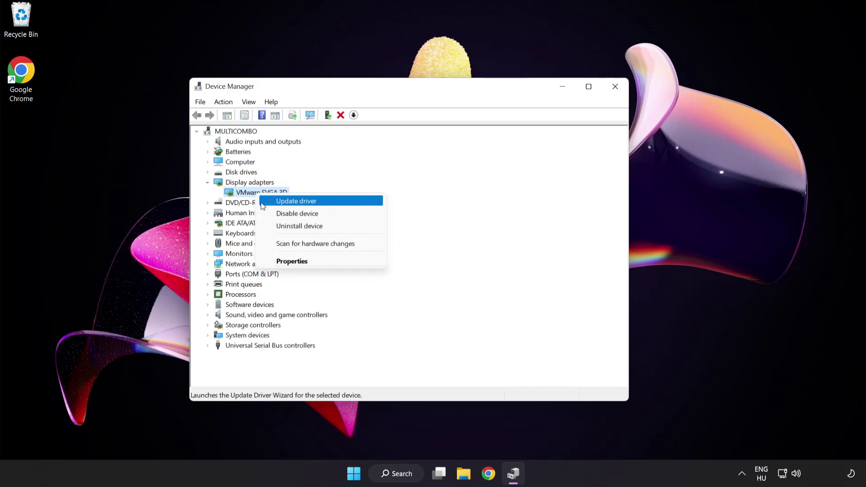
click(336, 200)
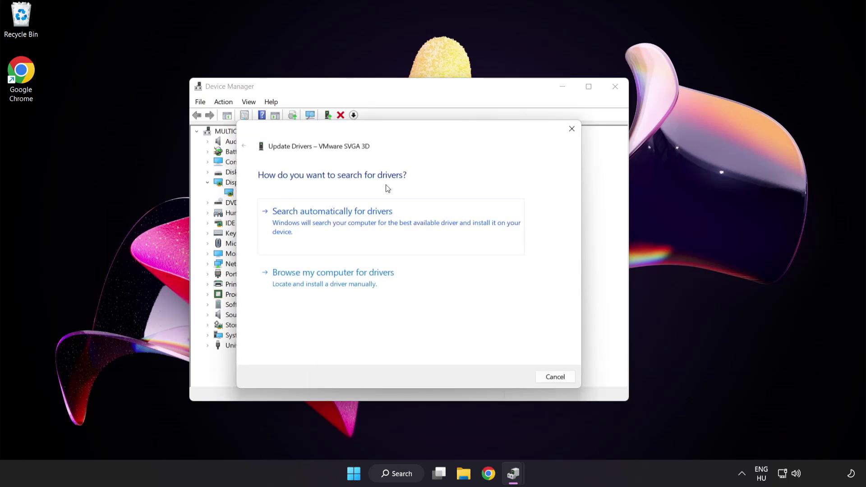
click(377, 224)
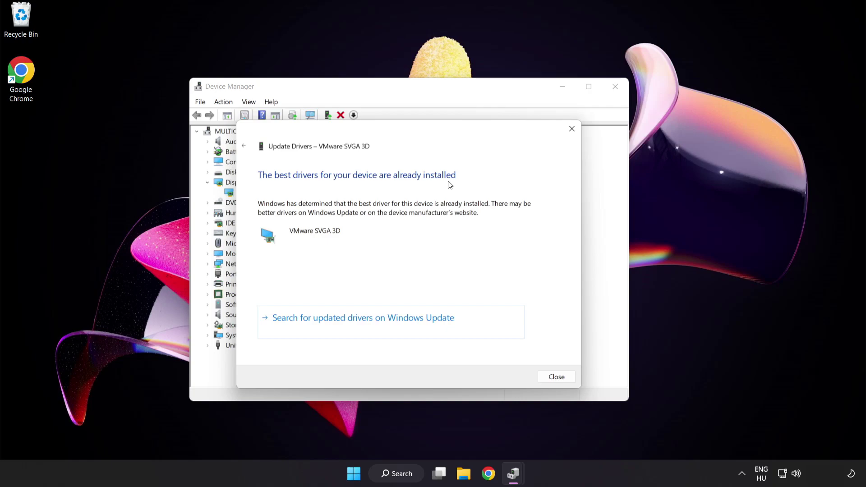
click(554, 378)
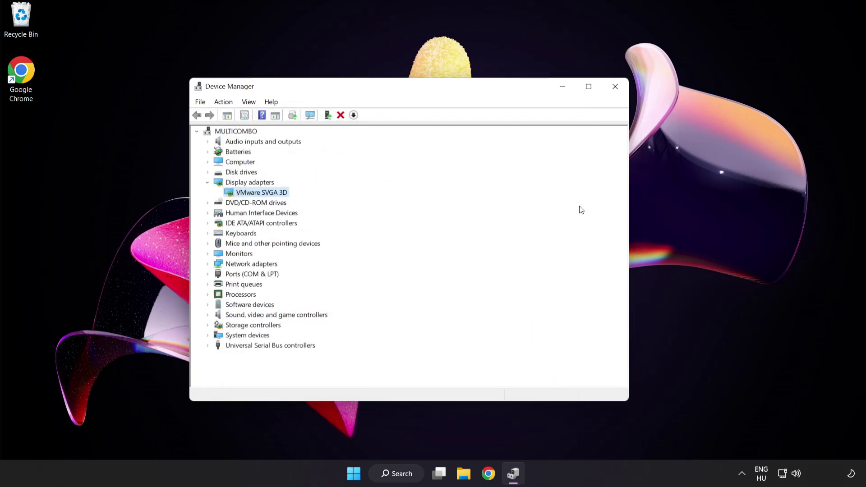
click(615, 90)
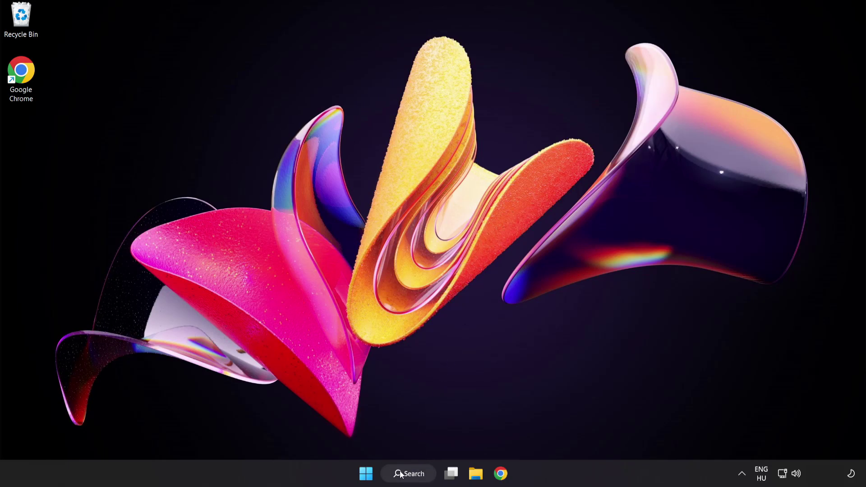
Step: Search Windows for "update", open Windows Update settings, check for updates and close Settings
click(414, 476)
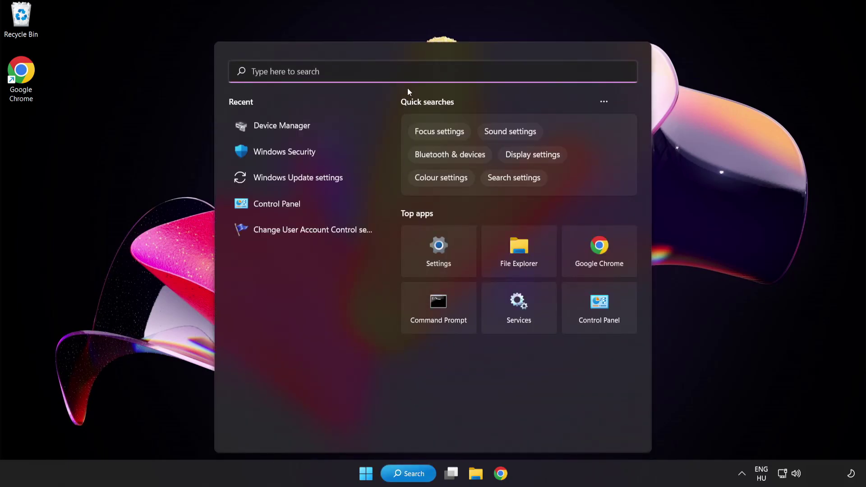
text(update)
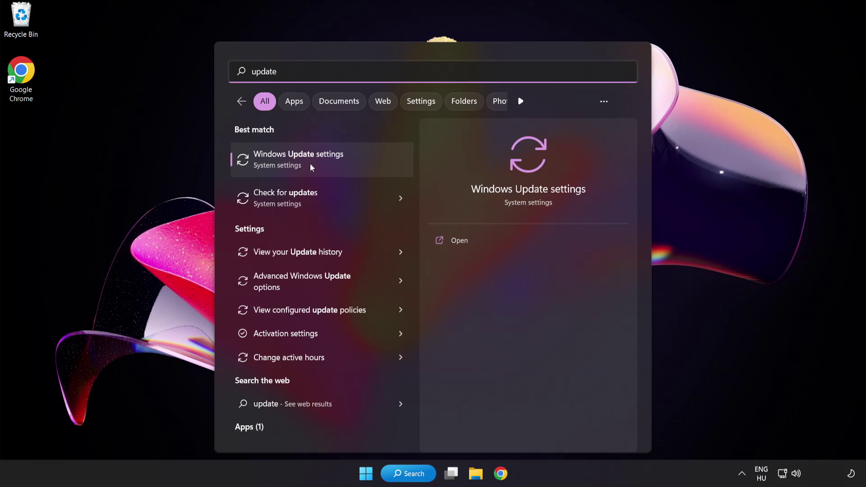
click(331, 166)
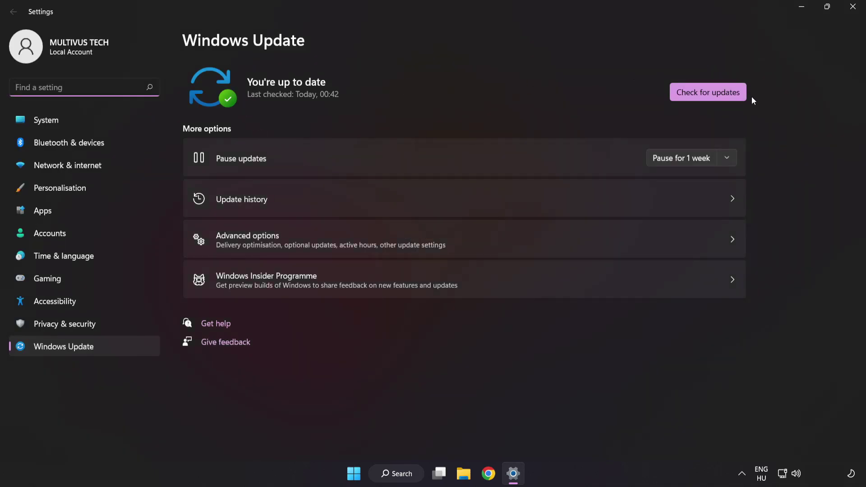
click(706, 98)
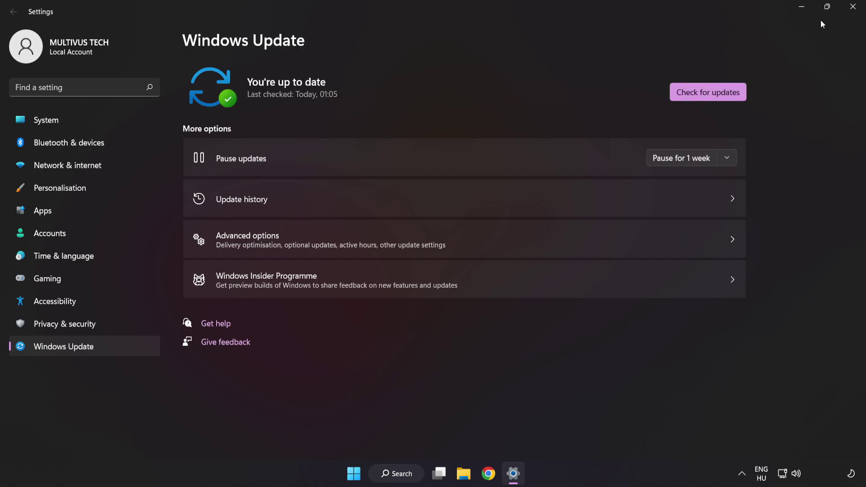
click(852, 13)
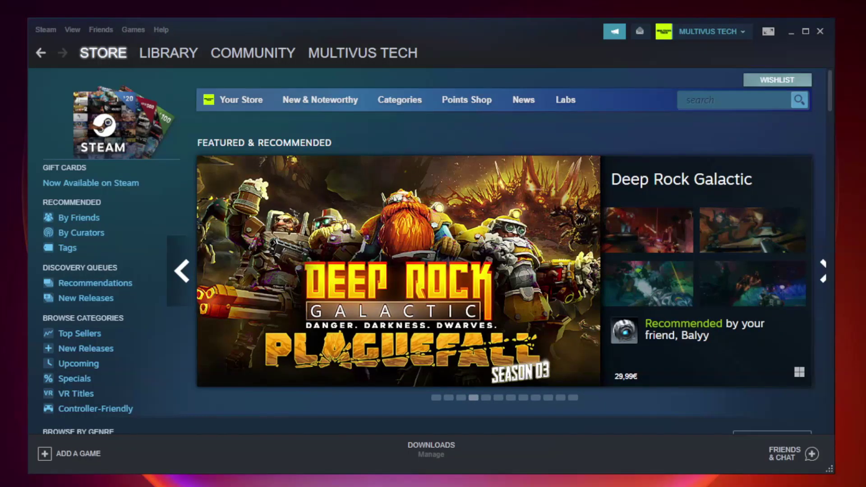
Step: Switch to Steam and verify the integrity of the local files of YOUR NOT WORKING GAME from the library
mouse_move(183, 55)
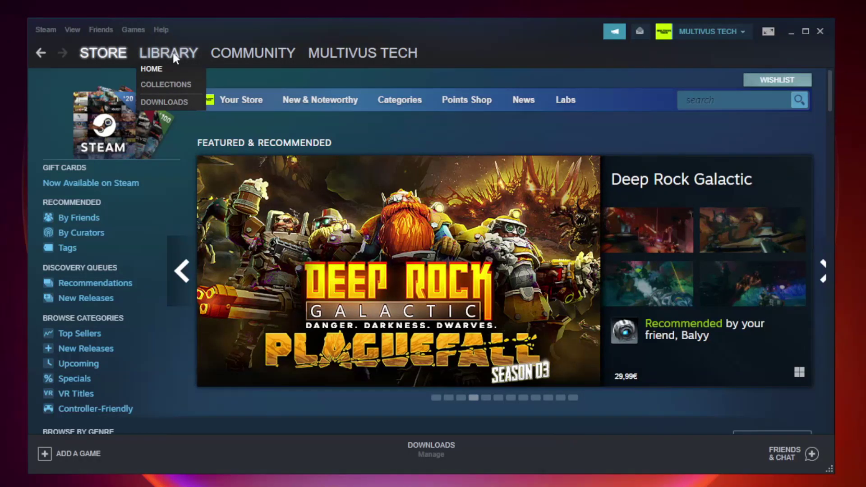
click(175, 58)
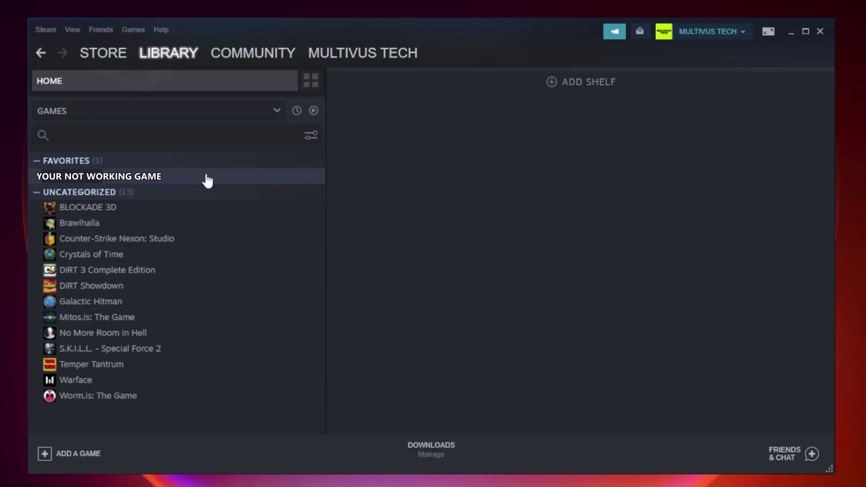
right_click(187, 180)
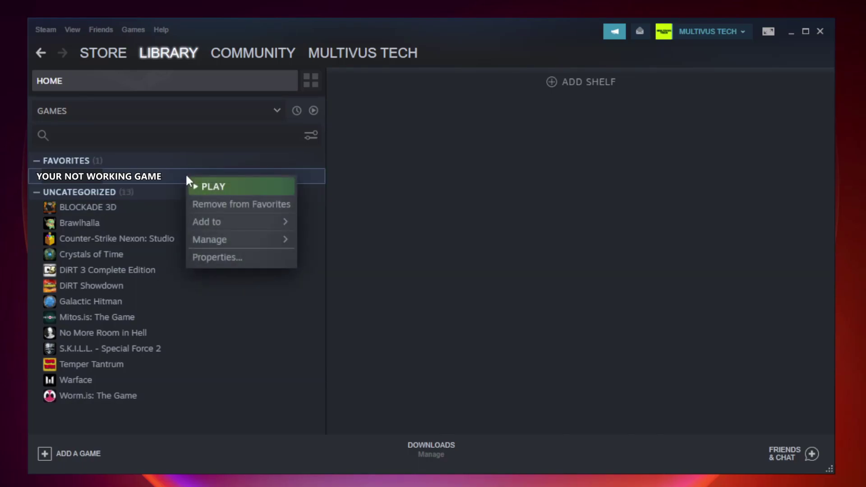
click(239, 256)
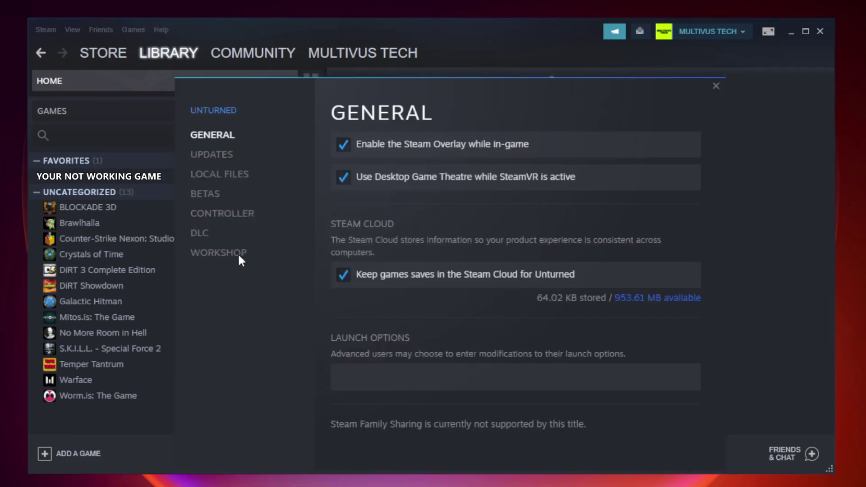
click(229, 178)
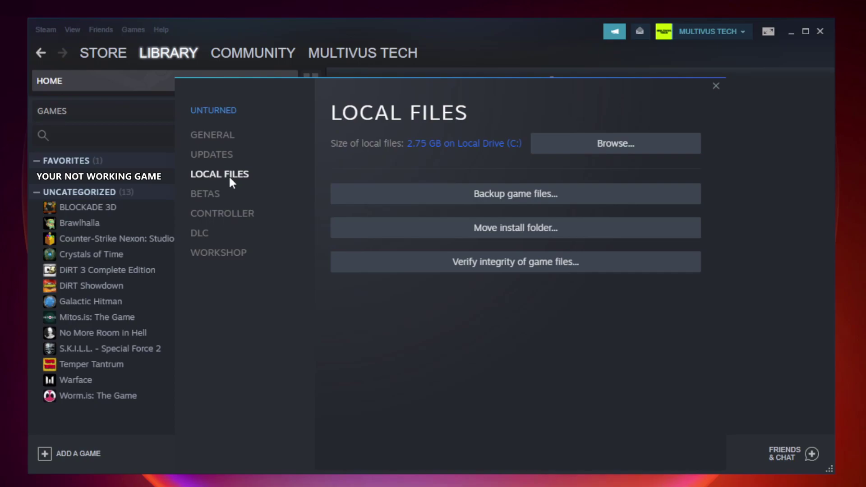
click(524, 267)
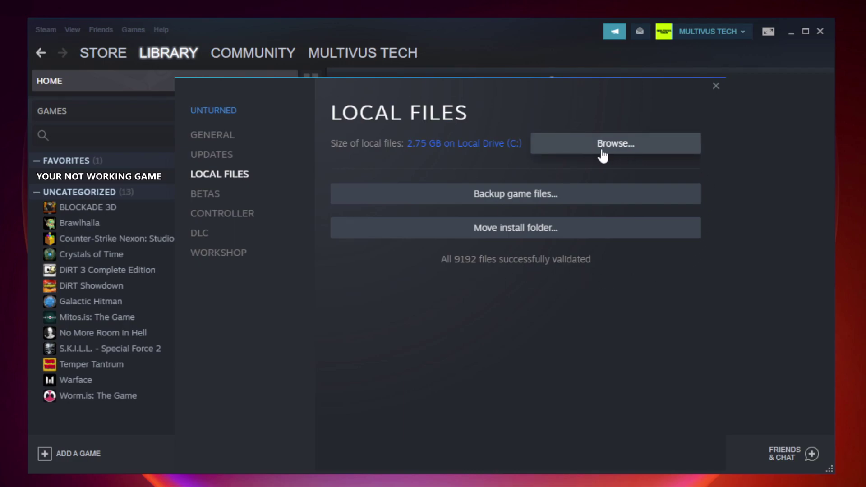
Step: Browse to the game's install folder and open the properties of the YOUR NOT WORKING GAME shortcut
click(619, 153)
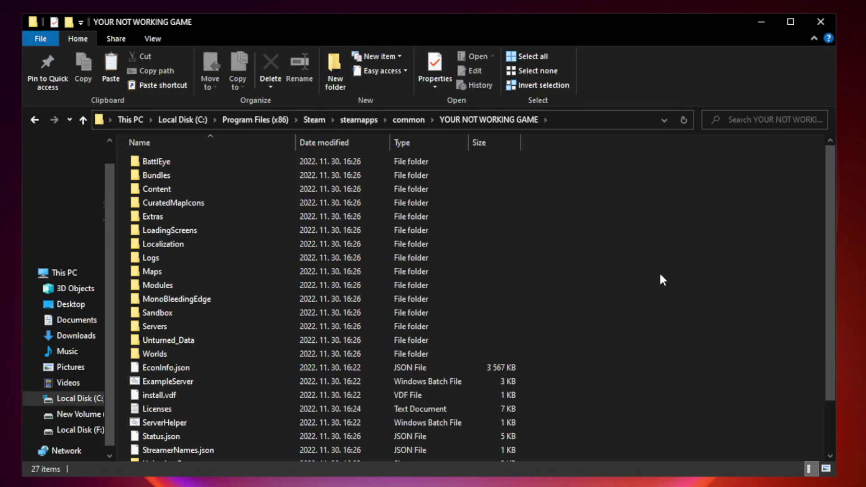
drag(830, 236, 831, 311)
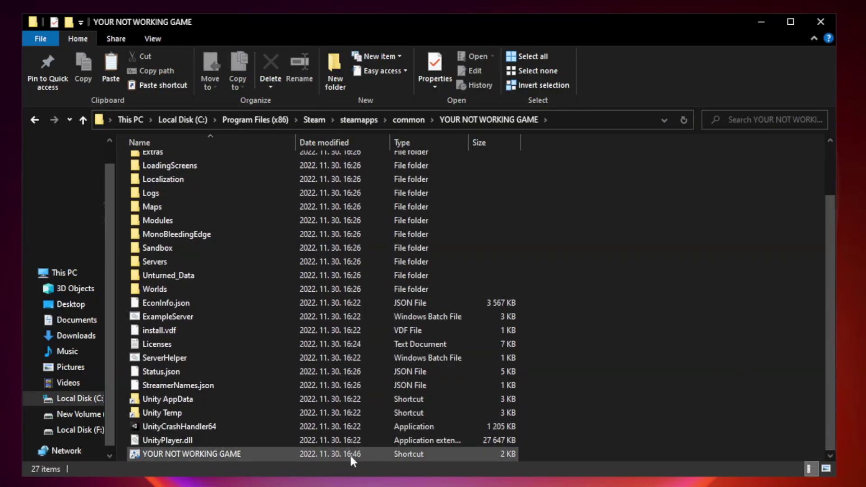
click(326, 455)
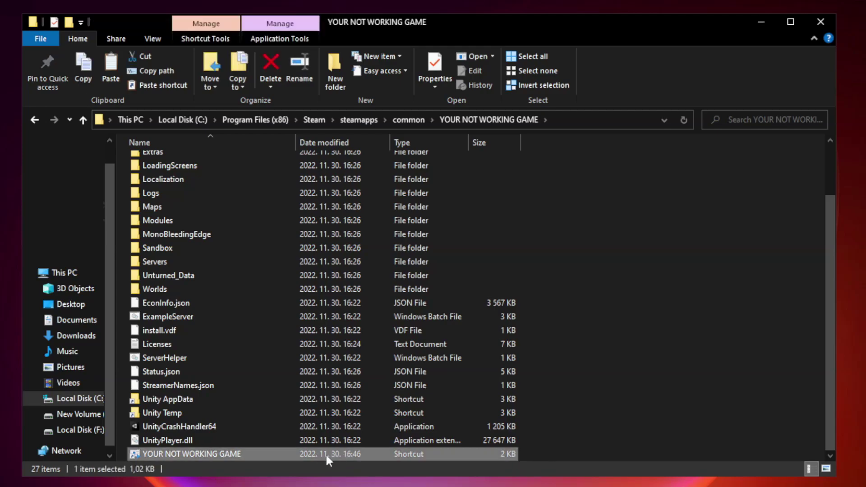
right_click(294, 454)
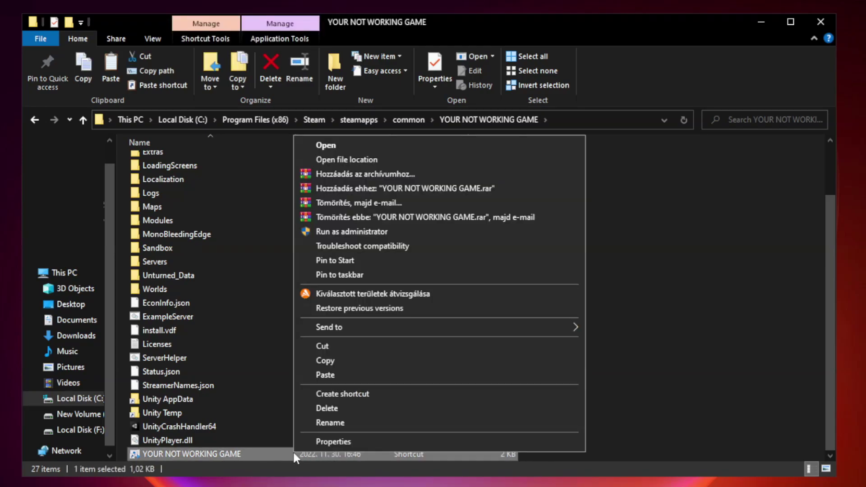
click(436, 443)
drag(430, 239, 429, 97)
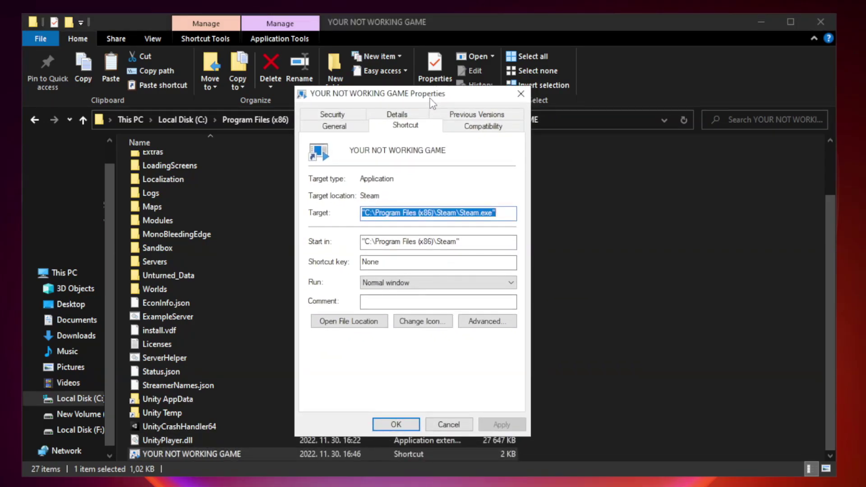
Step: Enable Windows 8 compatibility mode, disable fullscreen optimizations and run the shortcut as administrator; apply the settings and close the folder
click(479, 131)
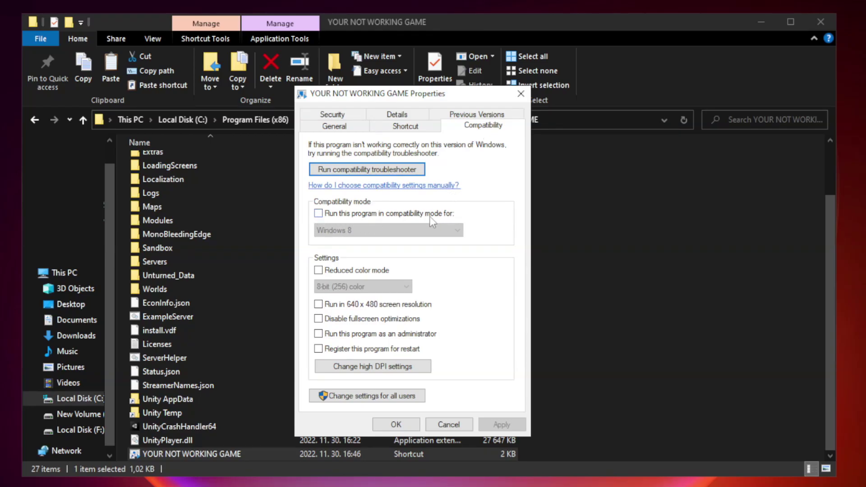
click(345, 215)
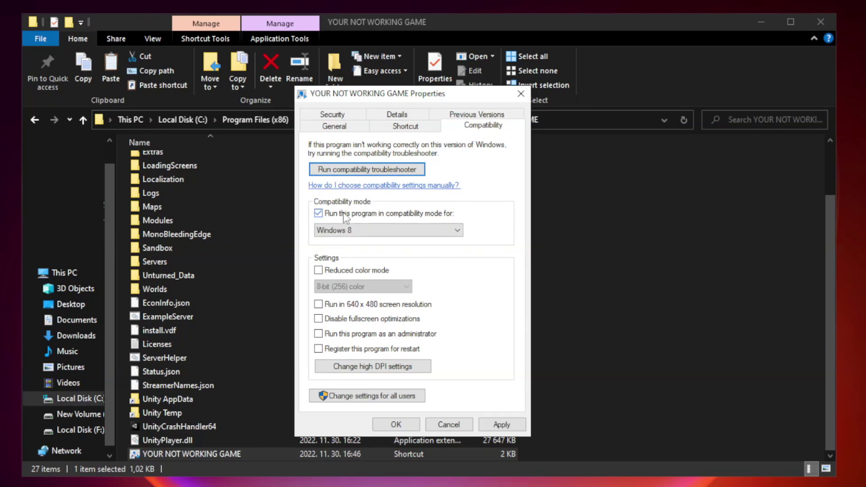
click(387, 231)
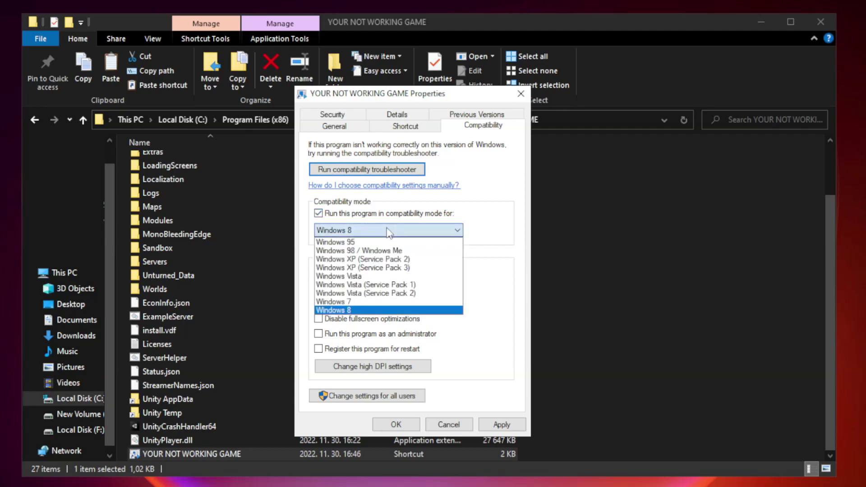
click(366, 311)
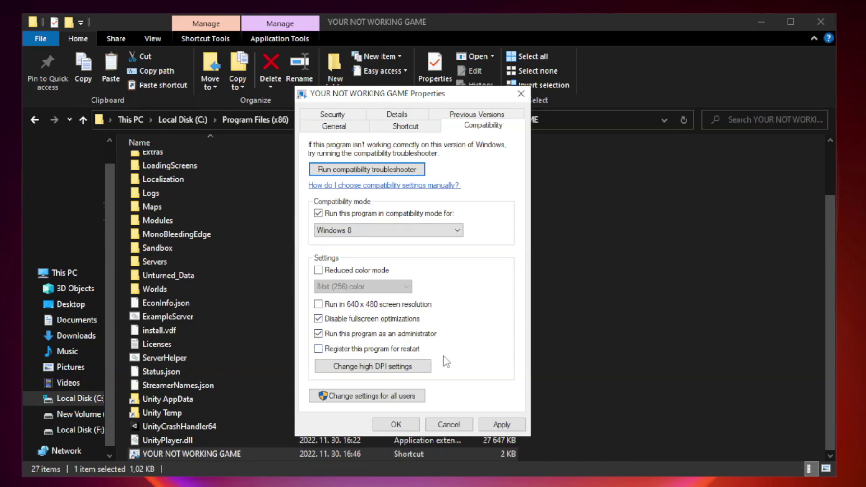
click(499, 429)
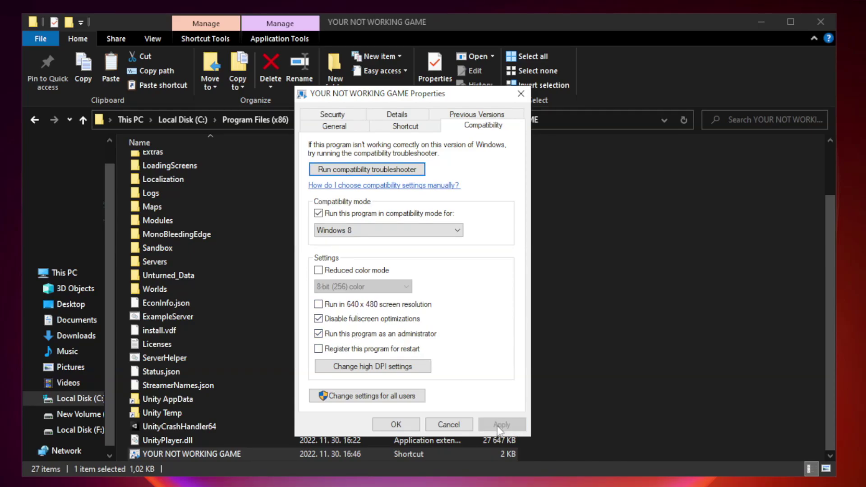
click(395, 424)
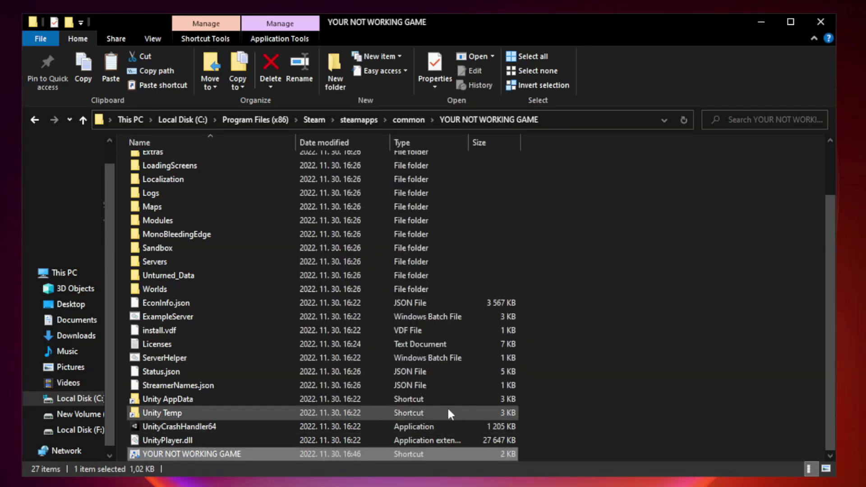
click(820, 23)
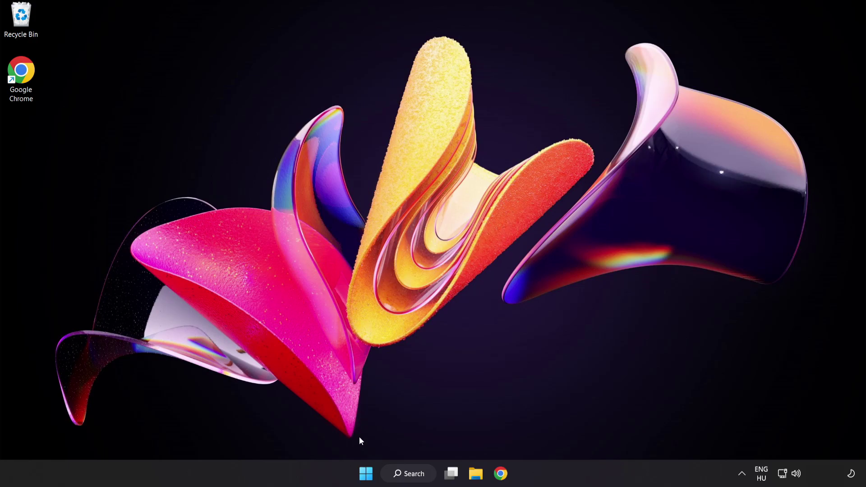
Step: In Task Manager, disable the startup apps Cortana, Phone Link, Terminal and Windows Security notification icon, and close the window
right_click(368, 476)
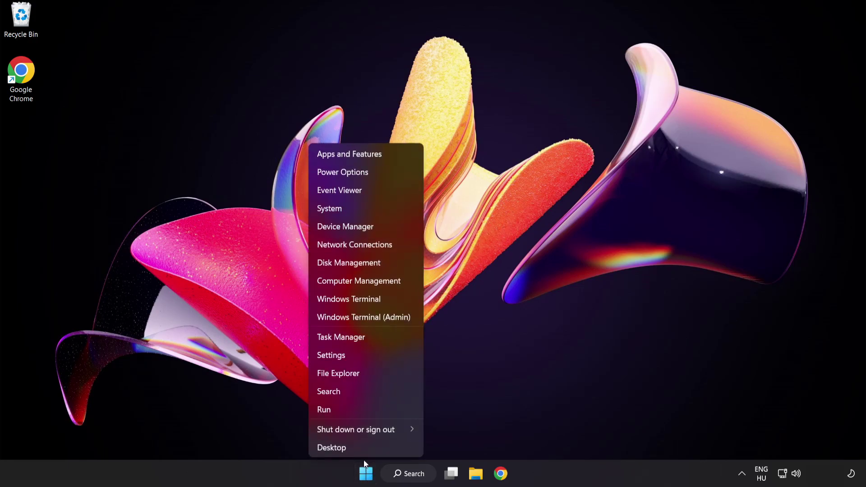
click(375, 340)
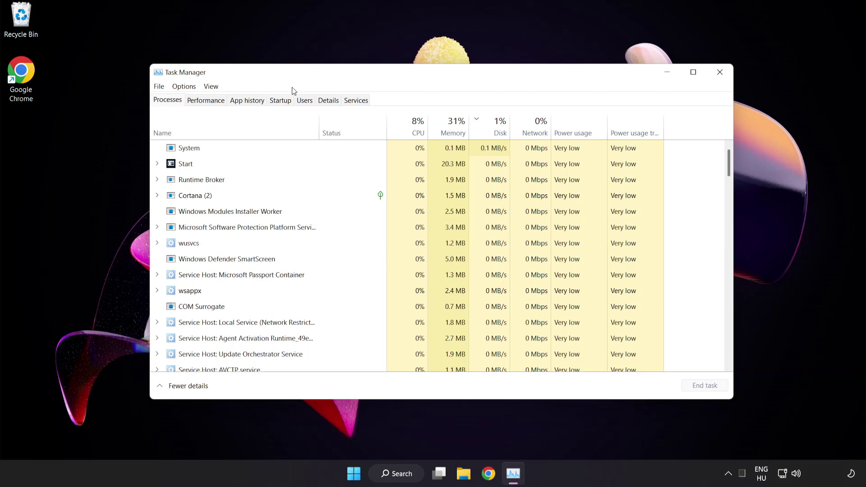
click(287, 105)
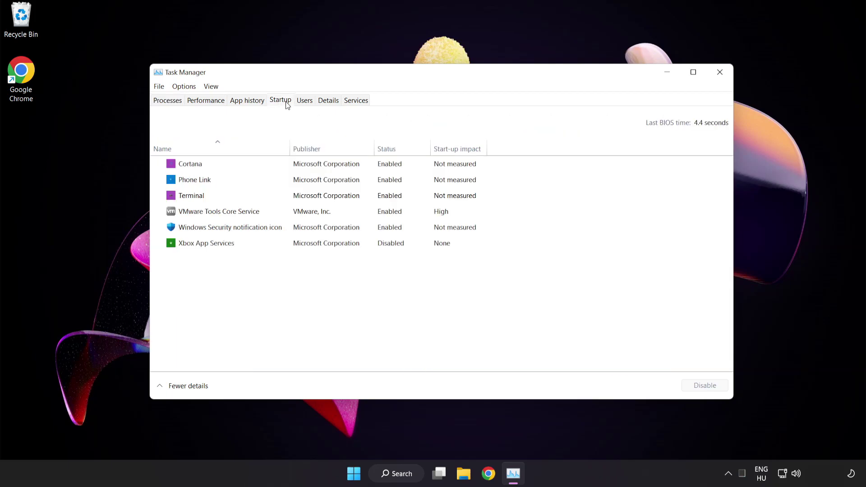
click(287, 168)
click(705, 387)
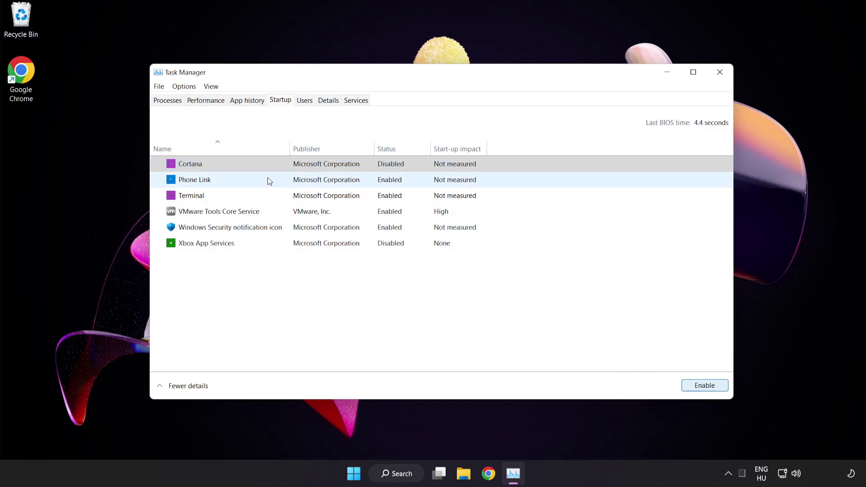
click(267, 179)
click(703, 387)
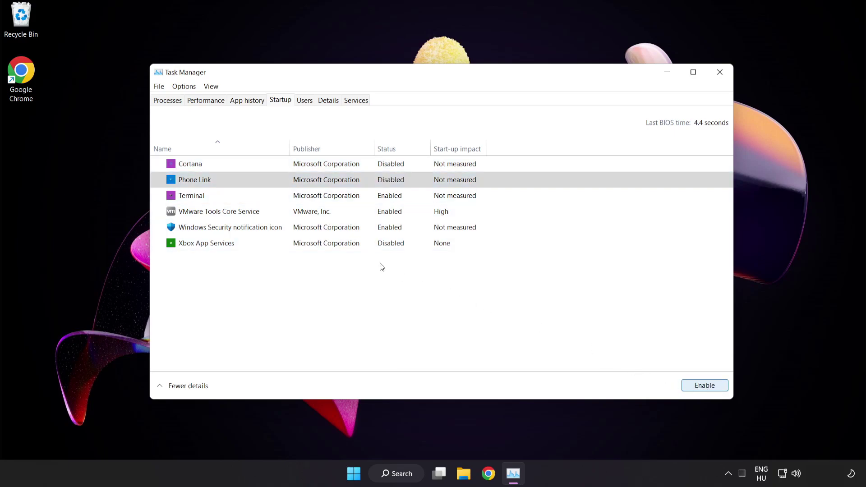
click(275, 196)
click(704, 386)
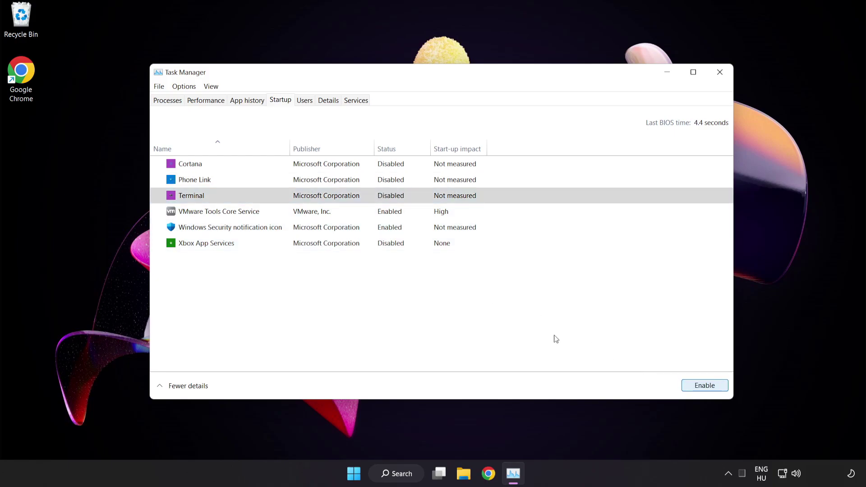
click(291, 227)
click(703, 386)
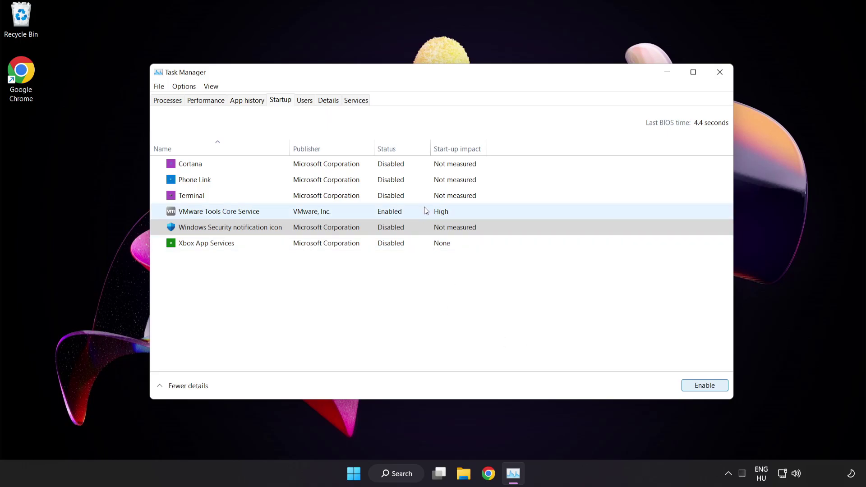
click(721, 75)
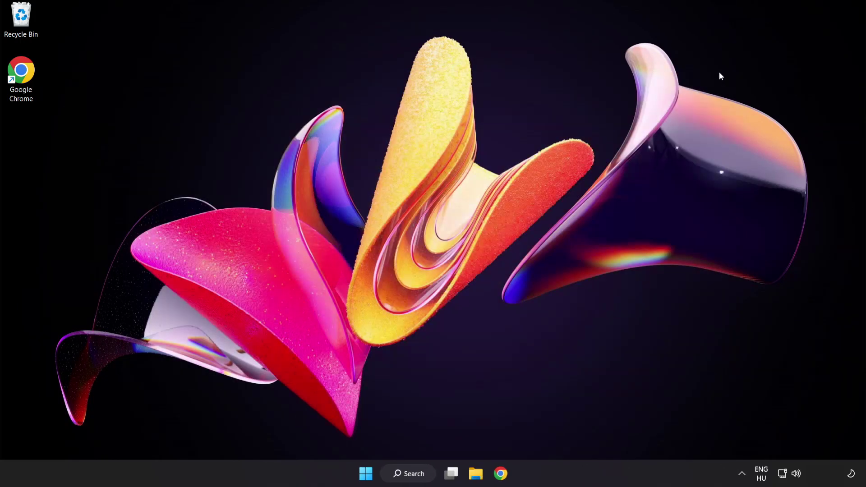
Step: Switch to Chrome and download the English DirectX End-User Runtime Web Installer from the Microsoft Download Center page
click(500, 473)
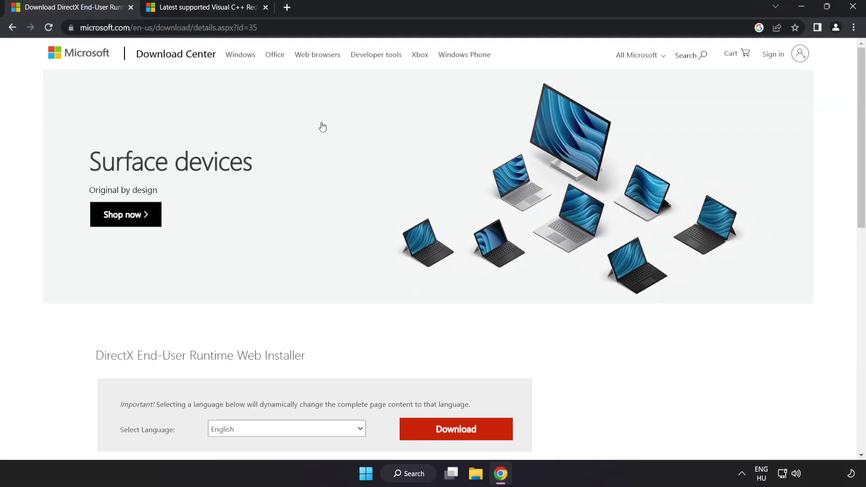
click(280, 25)
click(349, 23)
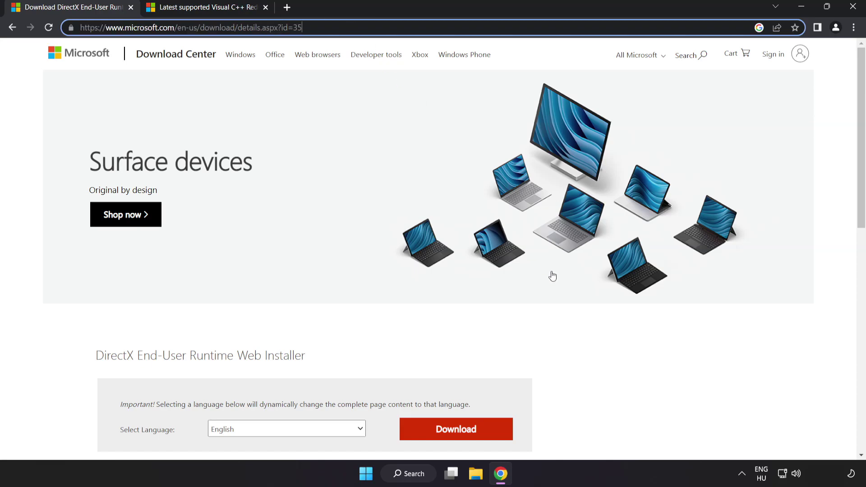
click(493, 289)
scroll(492, 290, down, 3)
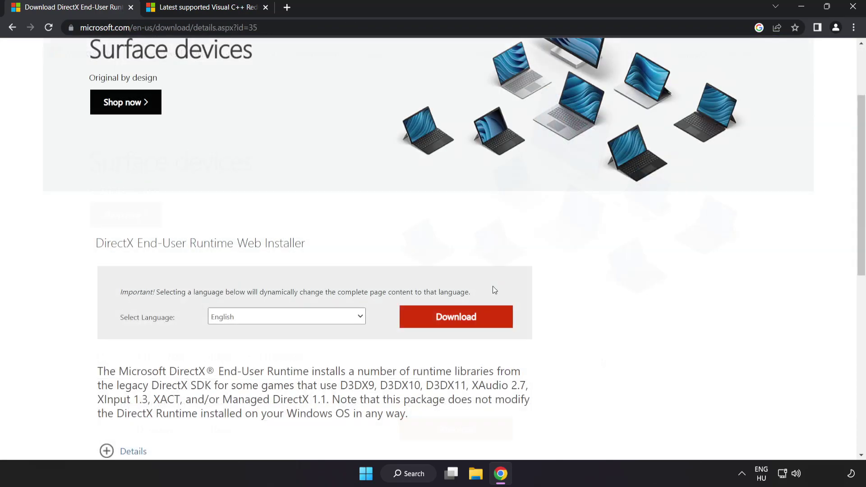
click(467, 326)
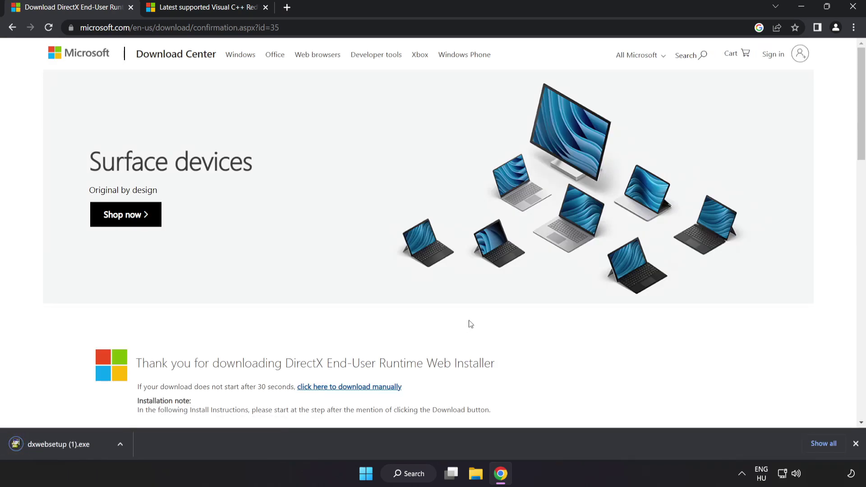
Step: Run the downloaded dxwebsetup installer, accept the license agreement, opt out of the Bing Bar and finish the DirectX setup
click(72, 445)
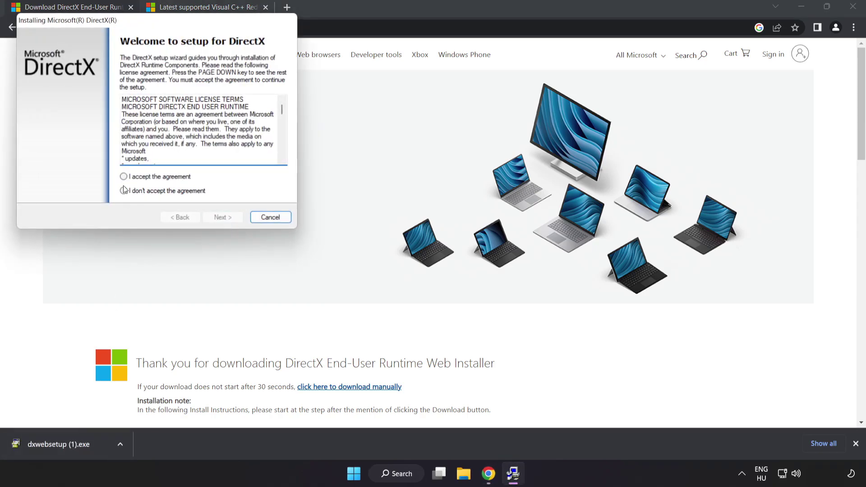
drag(131, 22, 395, 112)
drag(547, 208, 553, 253)
click(405, 273)
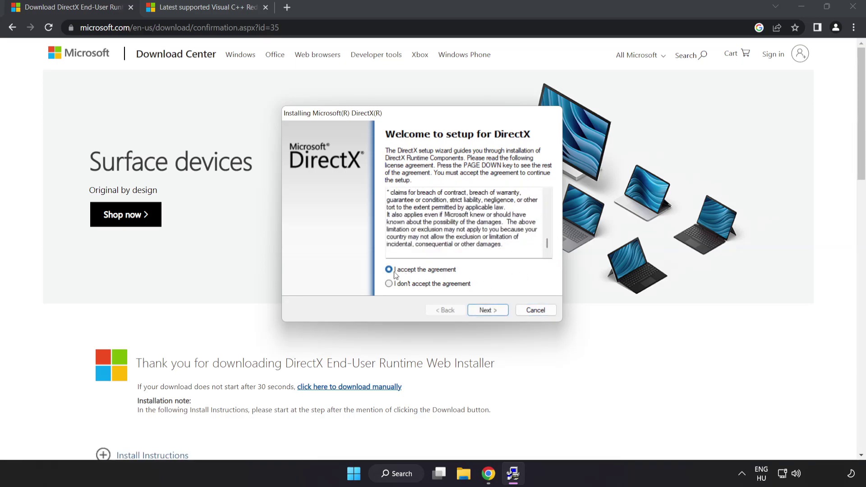
click(489, 312)
click(383, 232)
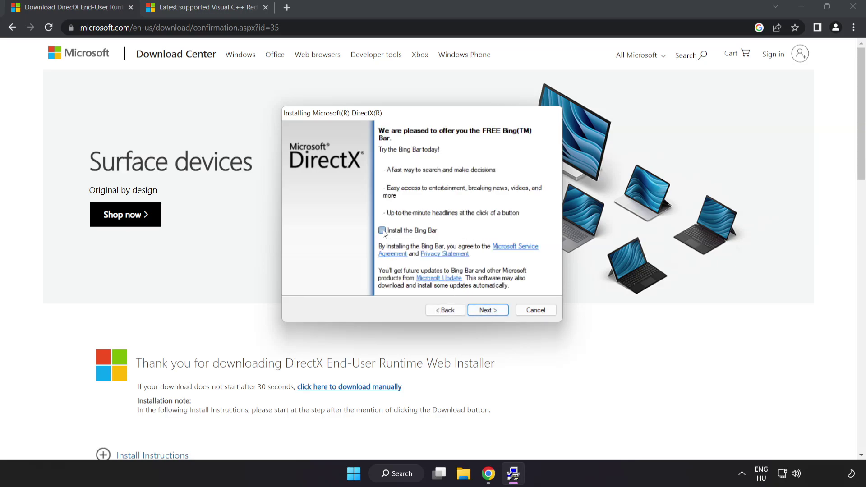
click(490, 311)
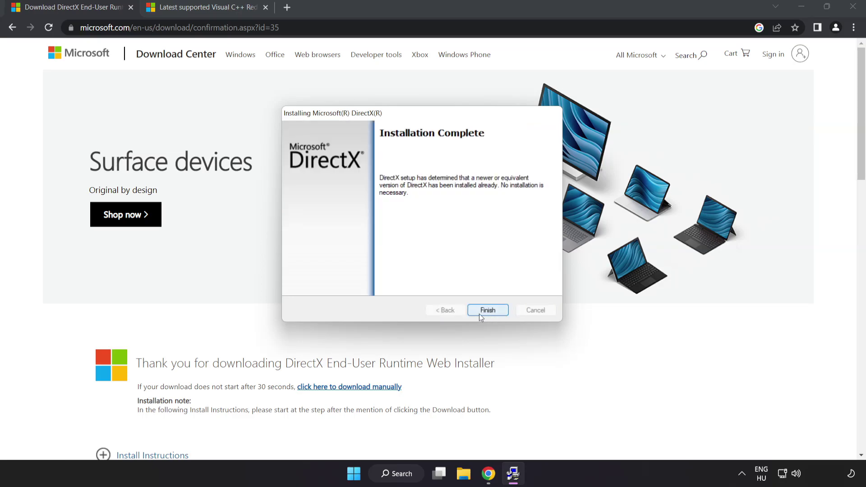
click(488, 311)
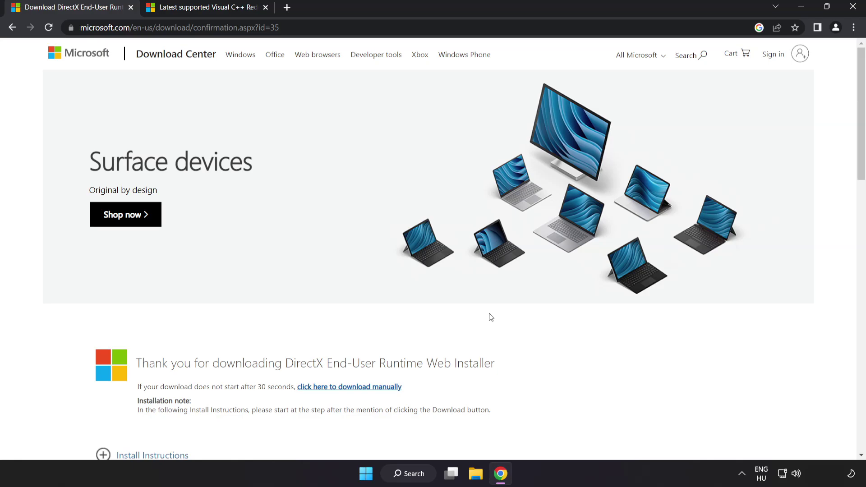
Step: Close the DirectX page and download the ARM64, X86 and X64 Visual C++ Redistributables for Visual Studio 2015, 2017, 2019 and 2022
click(131, 7)
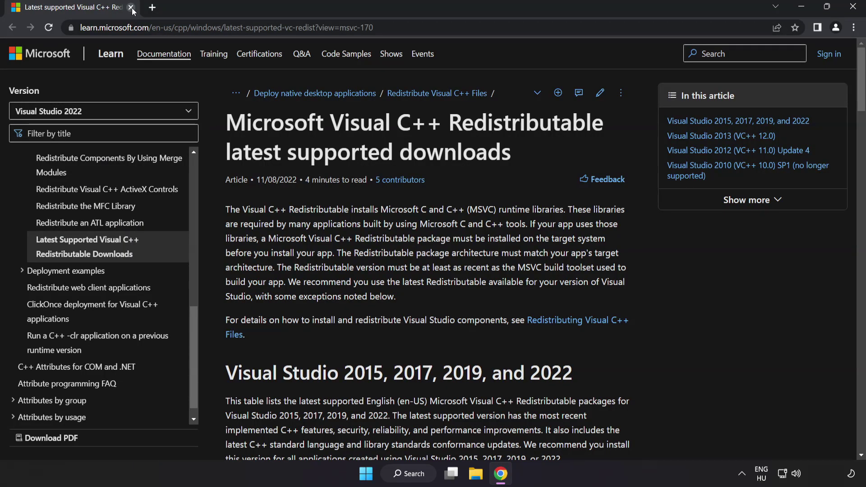
click(302, 21)
click(404, 27)
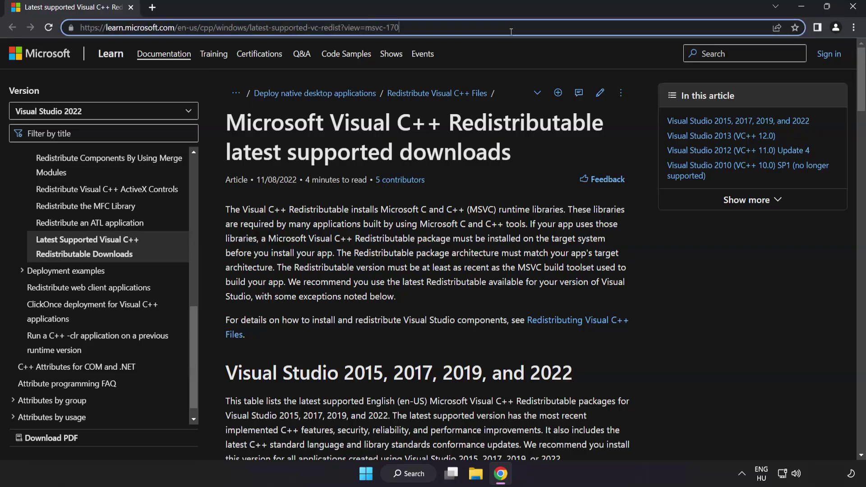
click(433, 133)
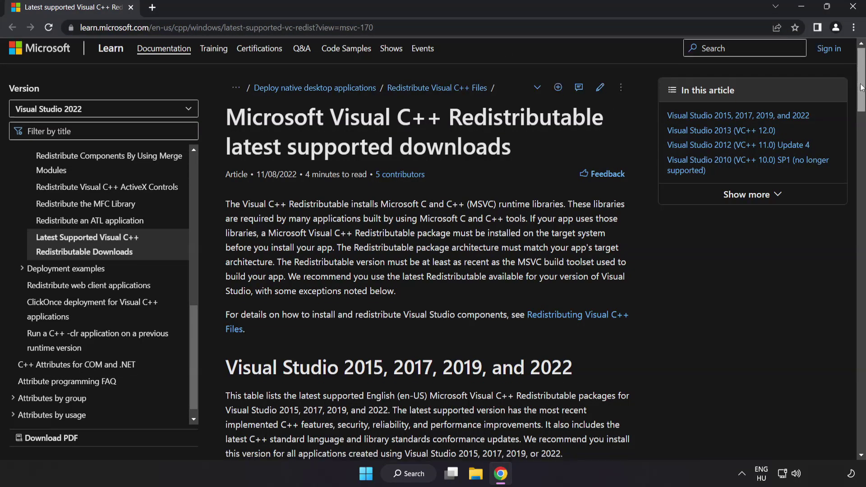
scroll(857, 123, down, 4)
scroll(856, 122, down, 3)
scroll(387, 218, up, 1)
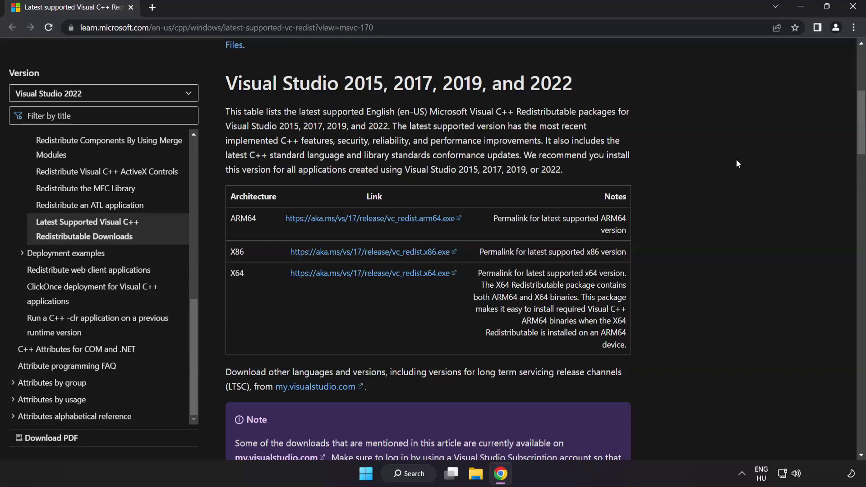
click(379, 220)
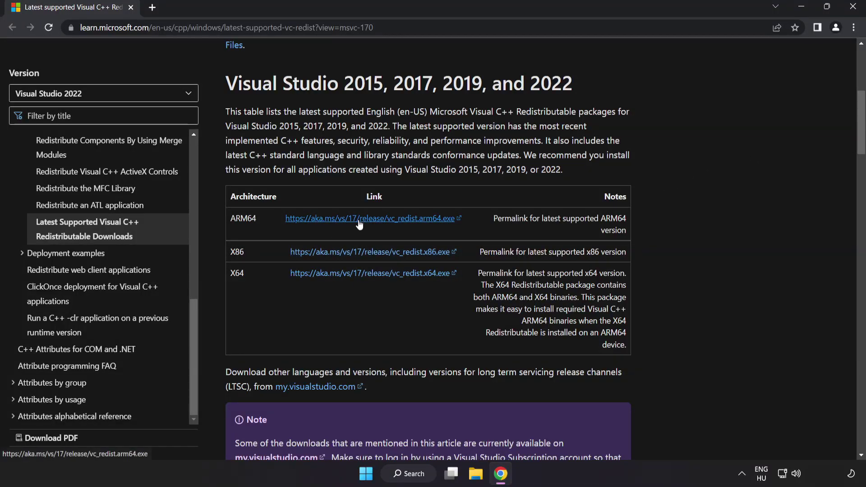
click(370, 252)
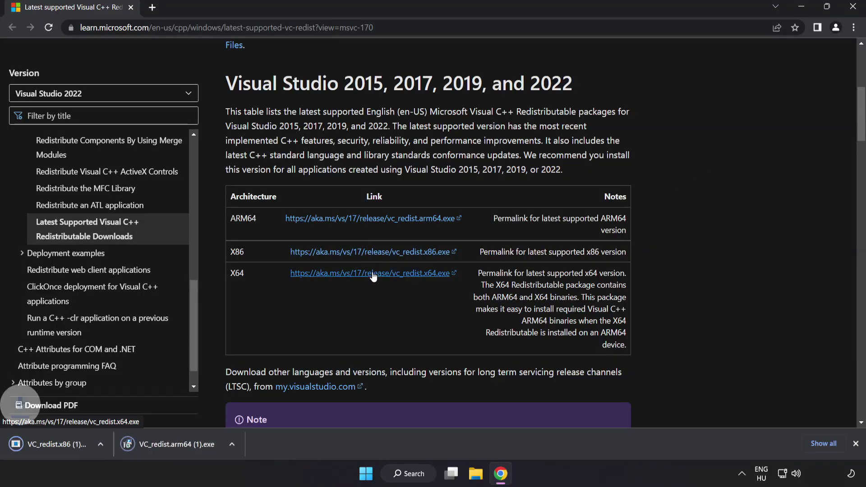
click(373, 275)
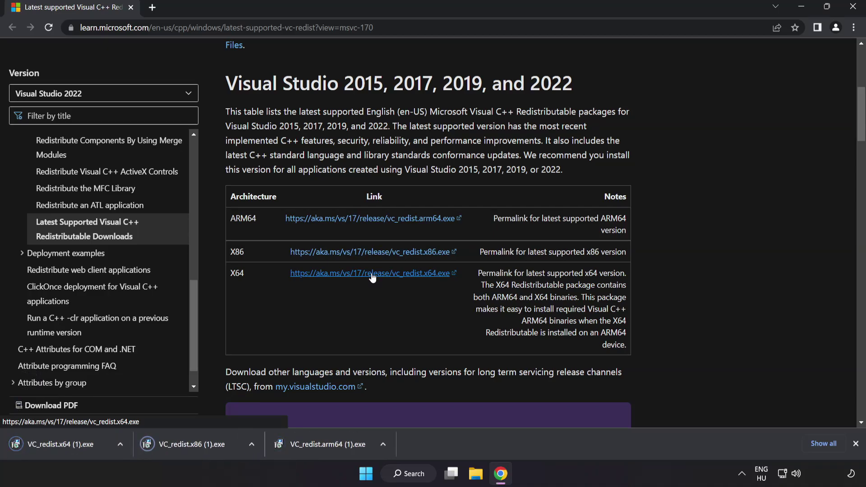
Step: Try to install the Arm64 Visual C++ Redistributable after agreeing to its license terms, and close its setup
click(327, 445)
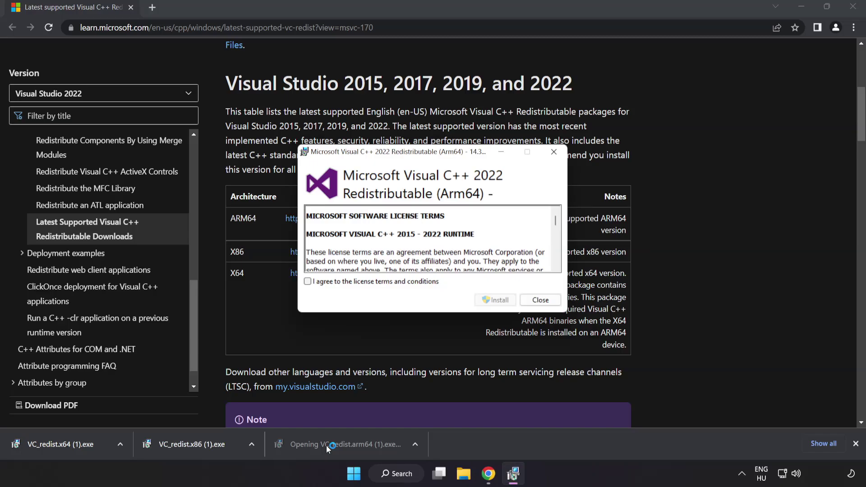
drag(555, 221, 554, 262)
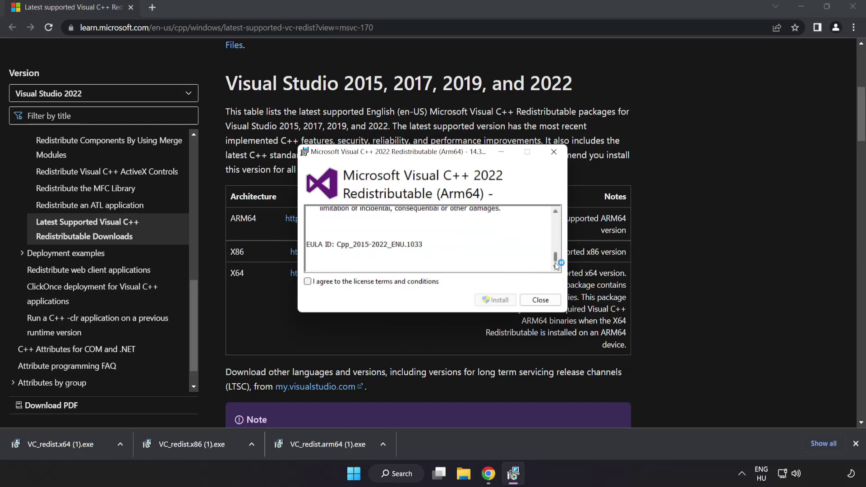
click(308, 282)
click(494, 300)
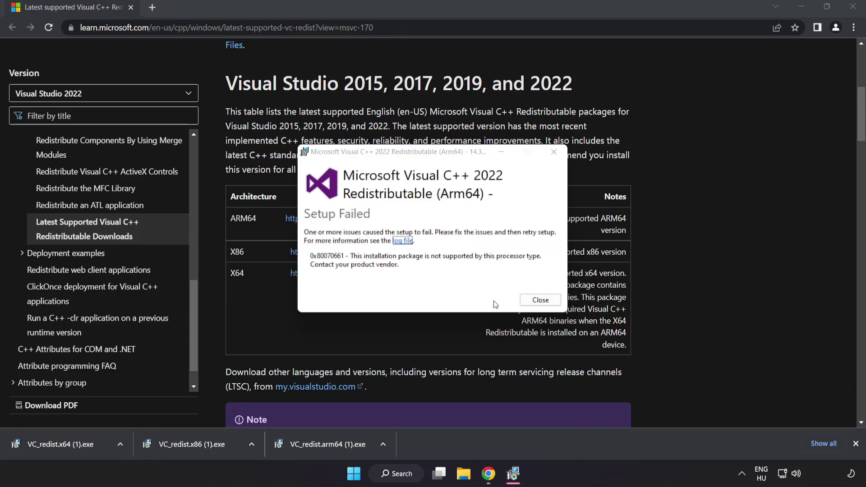
click(540, 300)
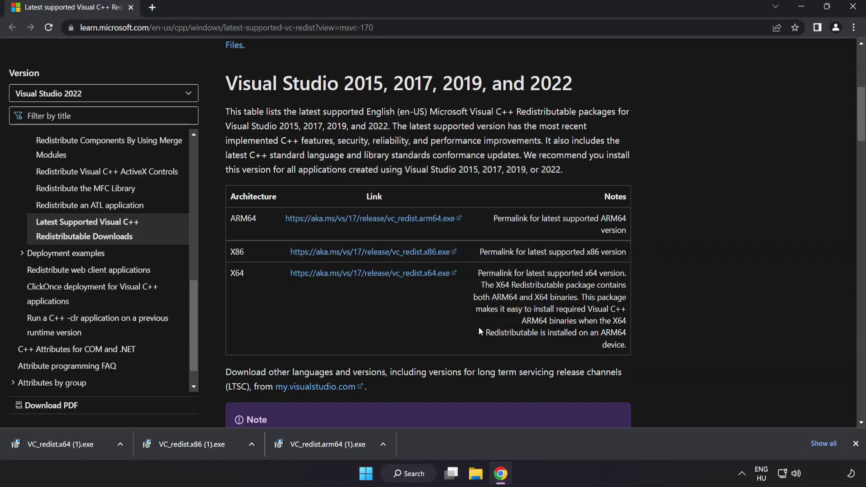
Step: Install the x86 Visual C++ Redistributable, try to install the x64 package, and close the setups and the browser
click(195, 446)
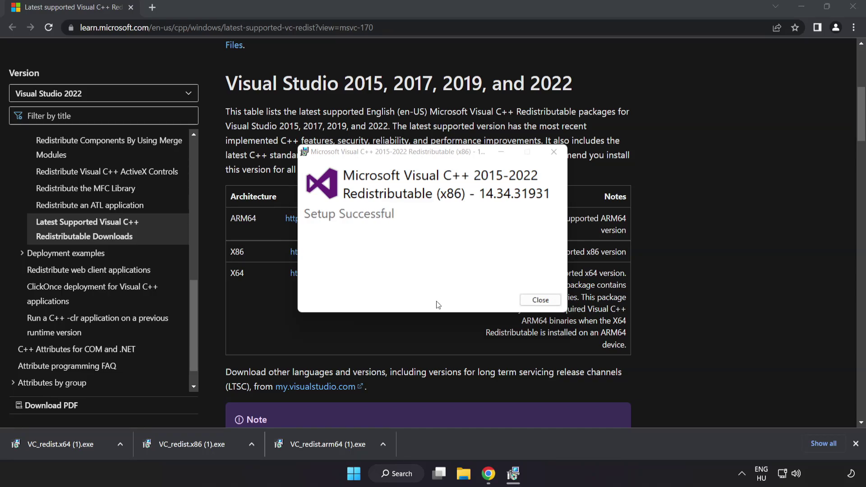
click(541, 300)
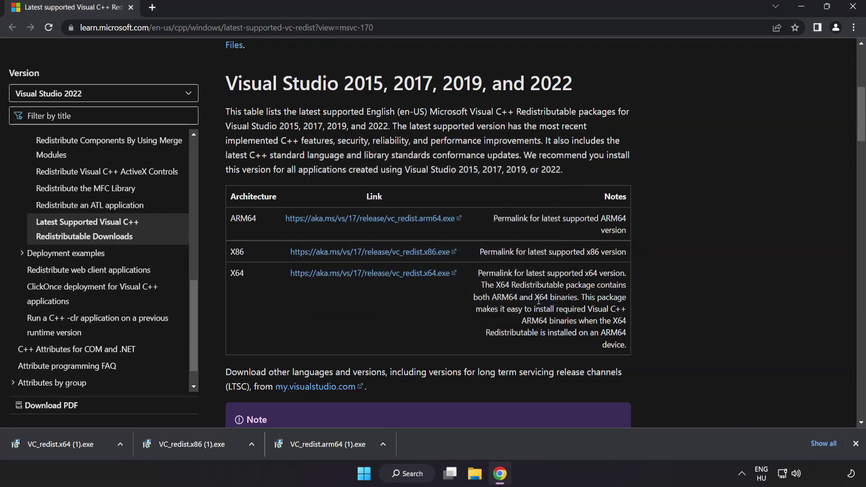
click(78, 442)
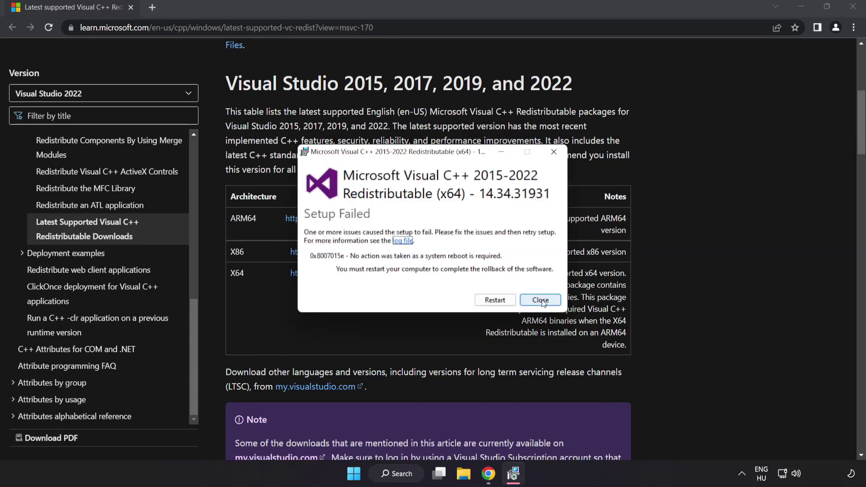
click(540, 300)
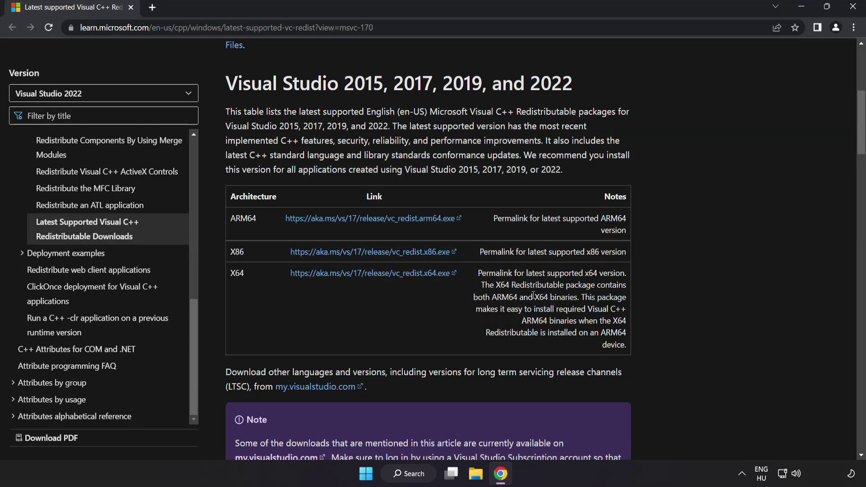
click(851, 7)
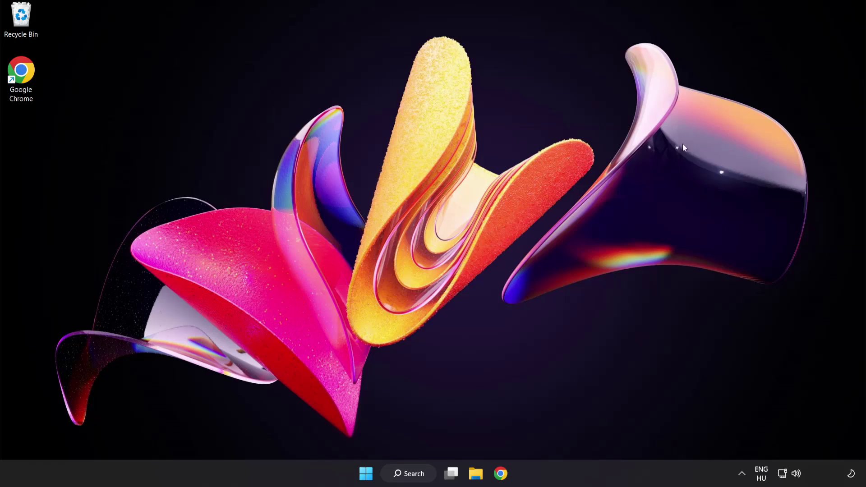
Step: Open Command Prompt as administrator and run a system file check with sfc /scannow
click(411, 477)
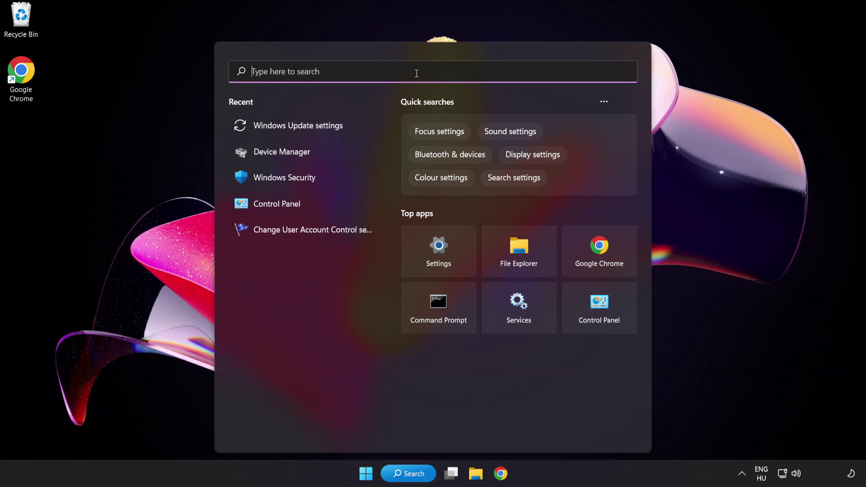
text(cmd)
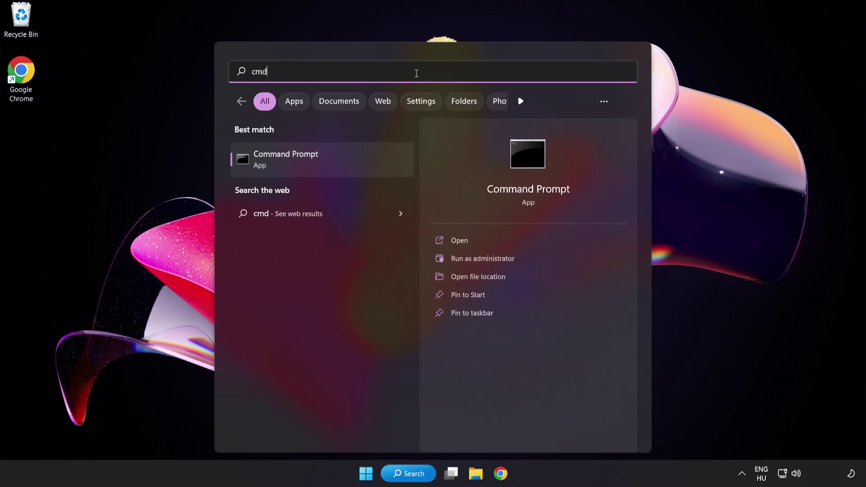
right_click(325, 166)
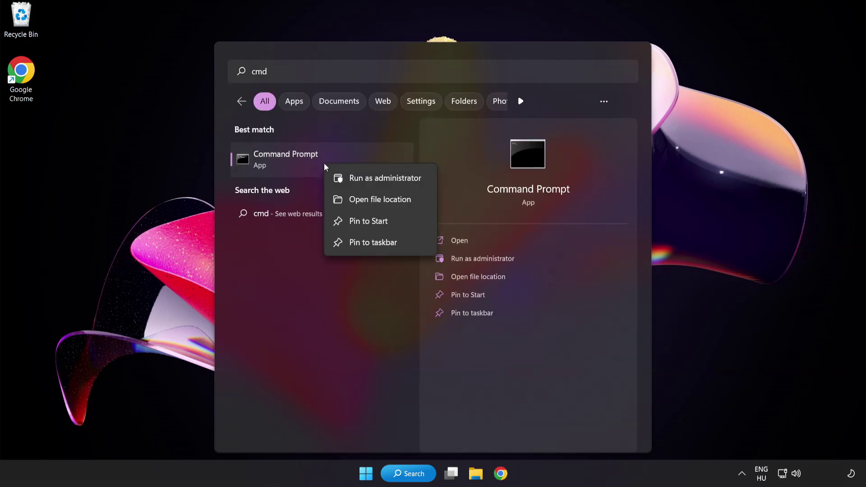
click(366, 181)
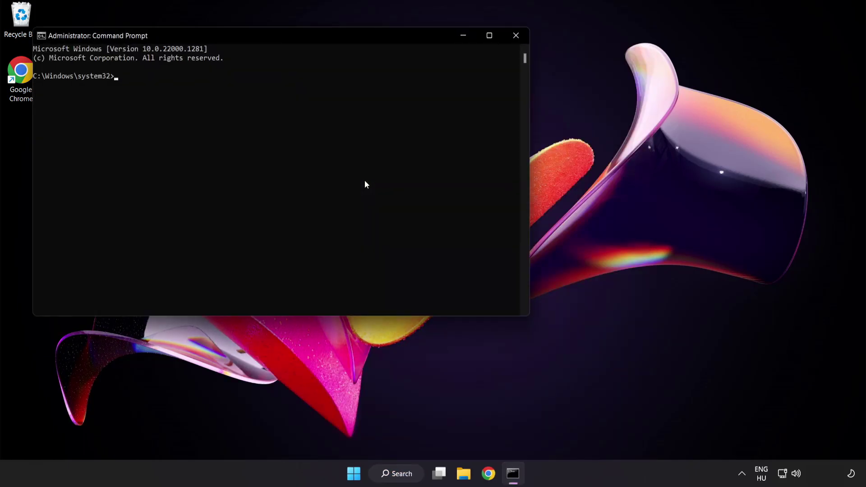
drag(249, 39, 378, 87)
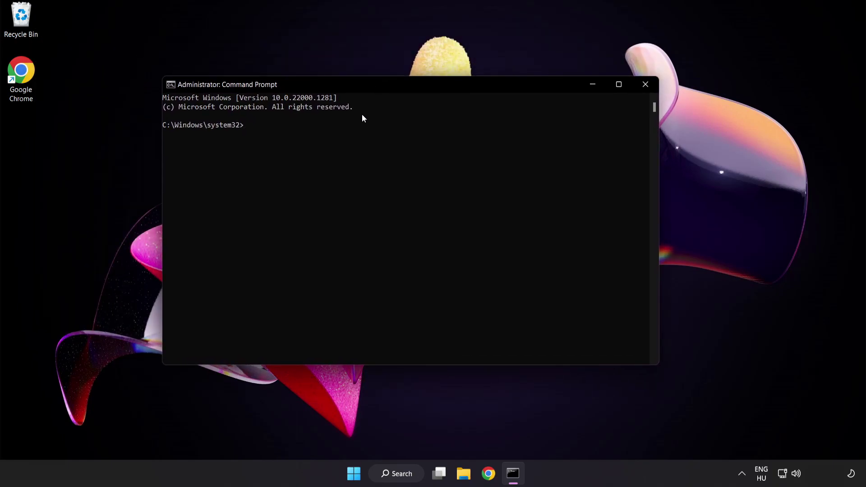
text(sfc)
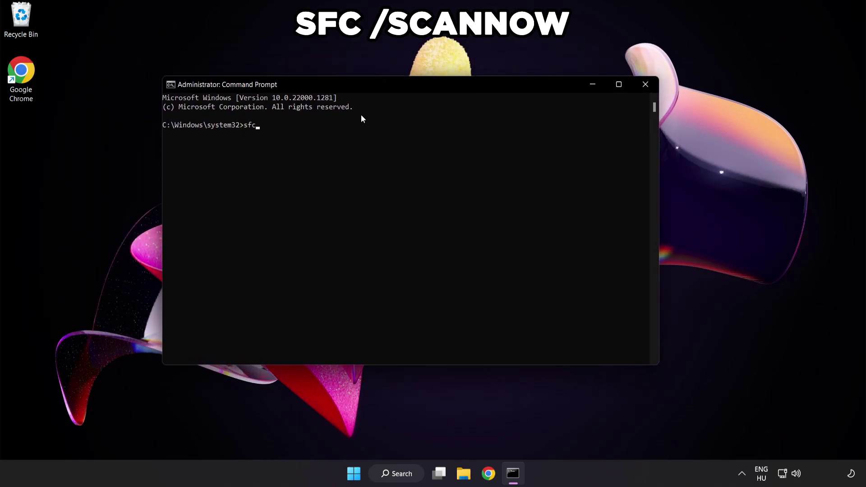
text( /scannow)
key(Return)
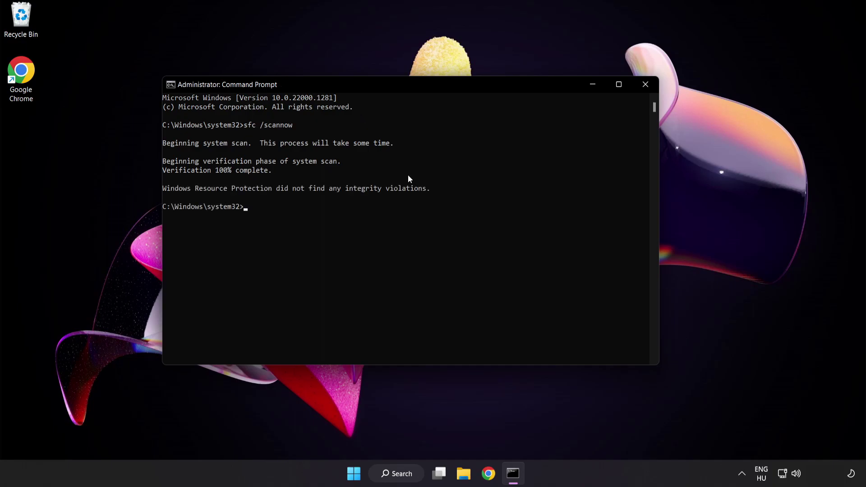
Step: Close Command Prompt and bring up the computer's power options
click(645, 87)
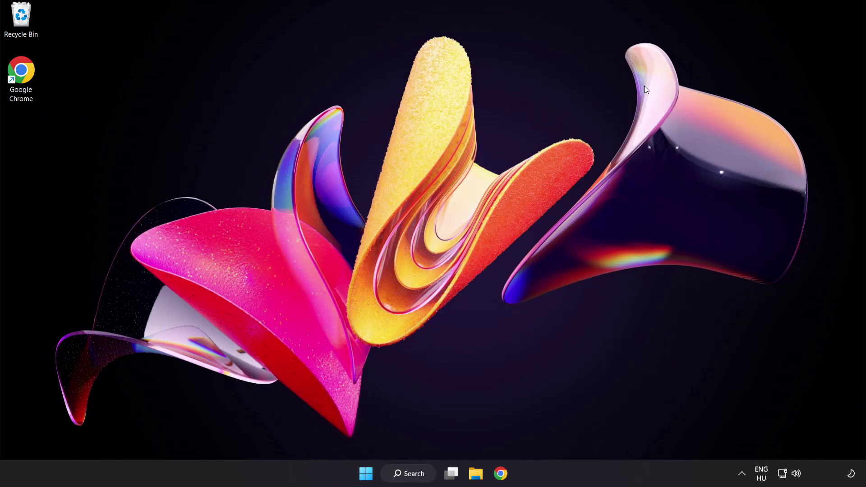
click(366, 473)
click(573, 434)
Step: Find and open Windows Security, and go to the antivirus exclusions within the Virus & threat protection settings
click(412, 473)
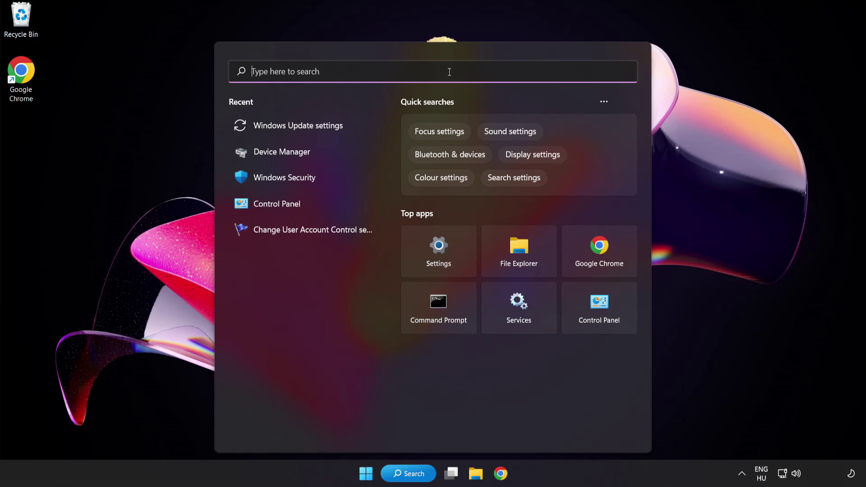
text(securit)
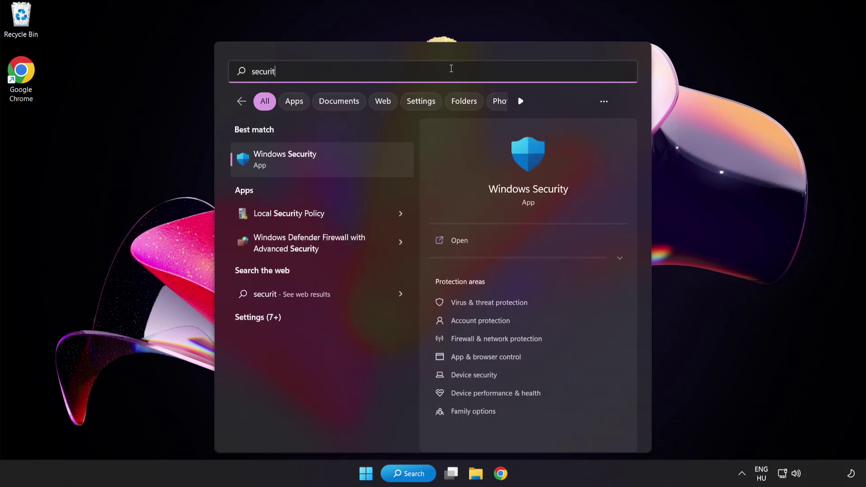
text(y)
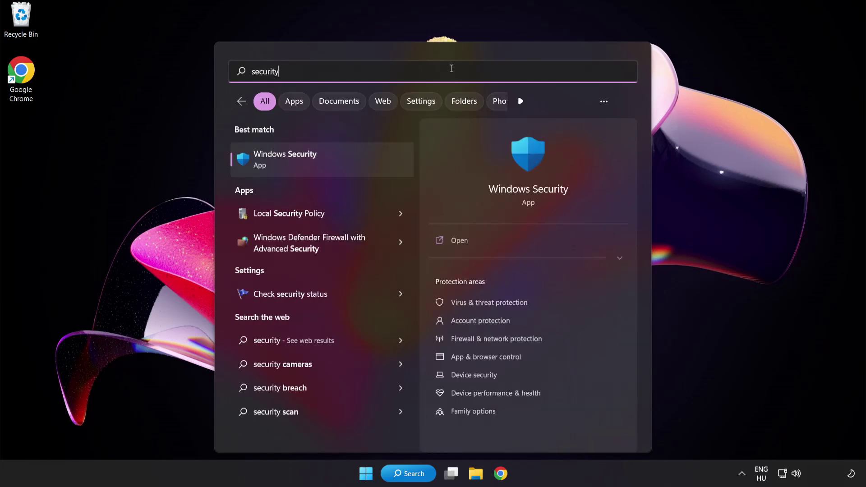
click(327, 160)
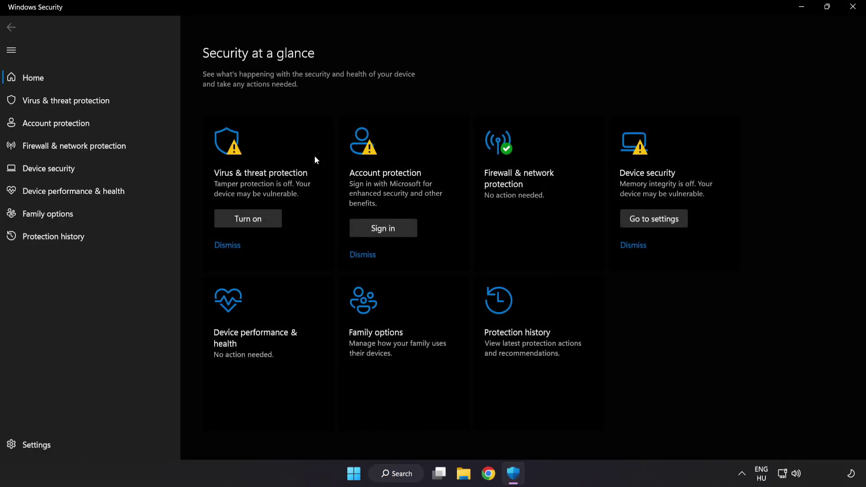
click(132, 99)
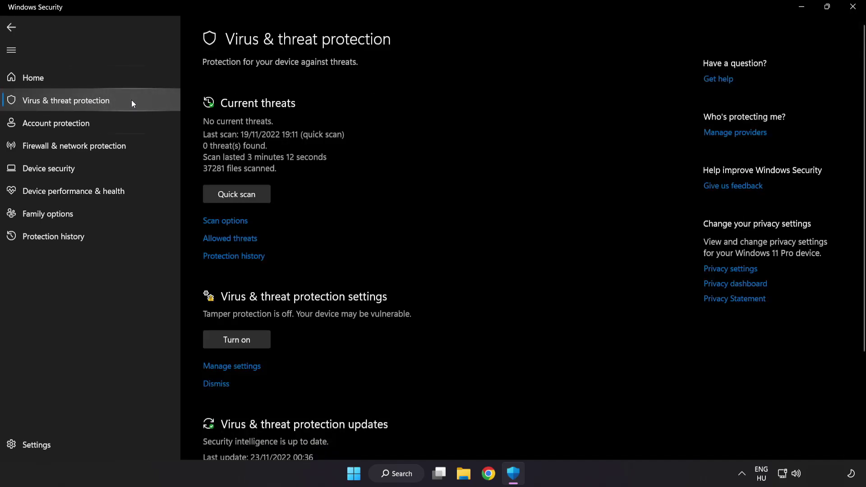
scroll(548, 133, down, 3)
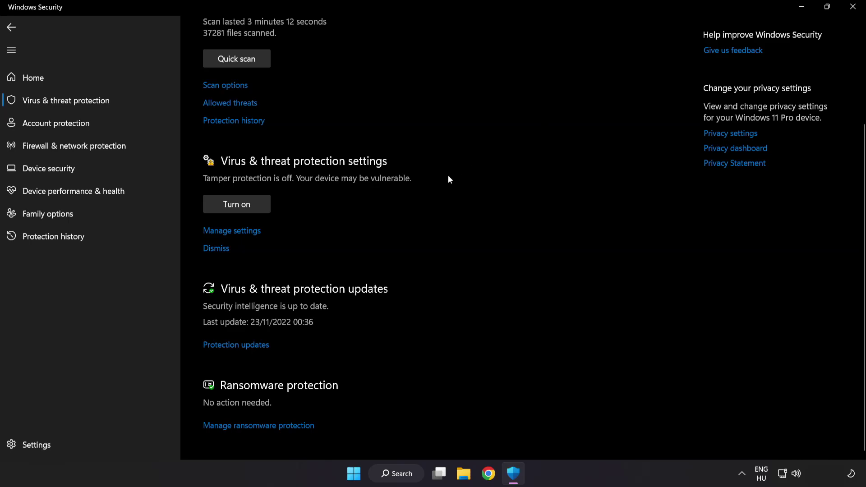
click(237, 232)
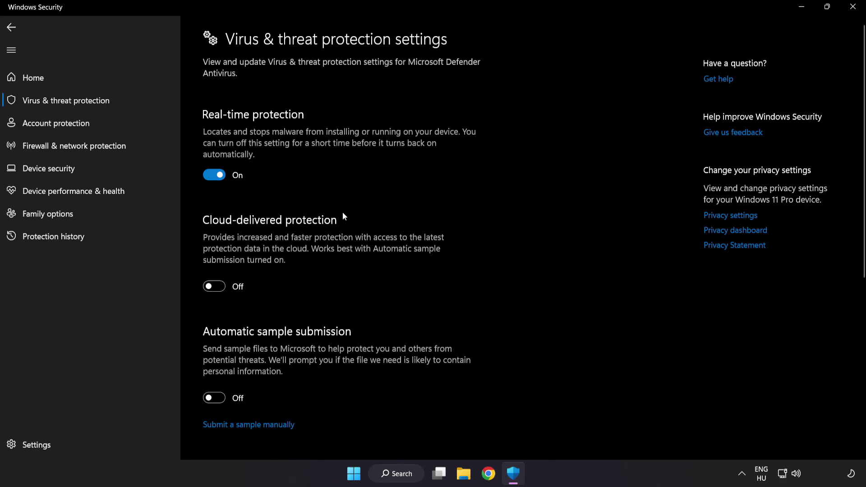
scroll(504, 236, down, 5)
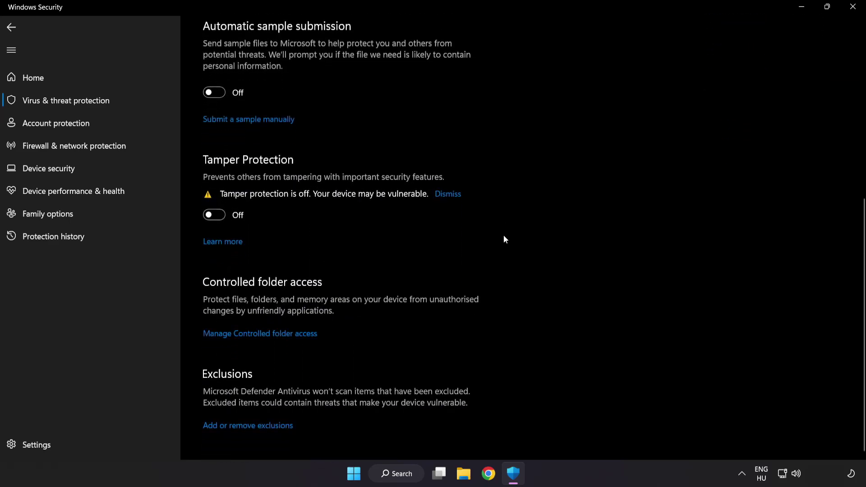
click(251, 427)
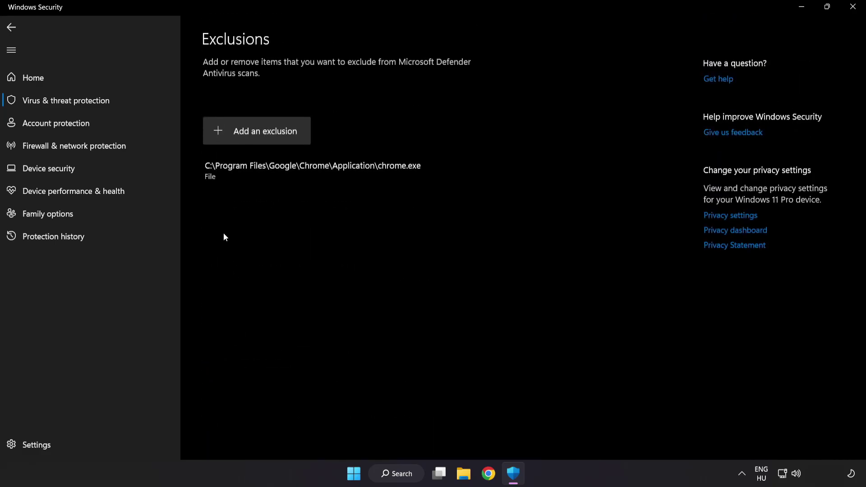
Step: Try to add the NOT WORKING APP file from C:\Program Files (x86)\NOT WORKING APP as a file exclusion
click(259, 141)
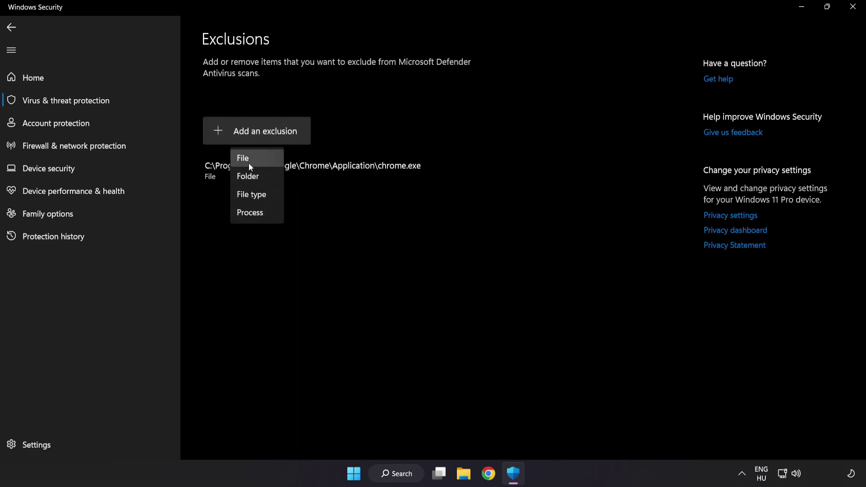
click(252, 160)
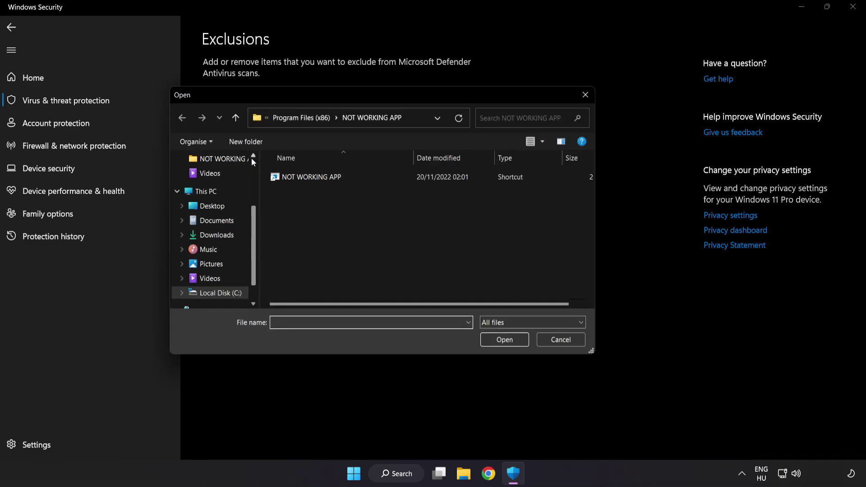
click(278, 119)
click(280, 118)
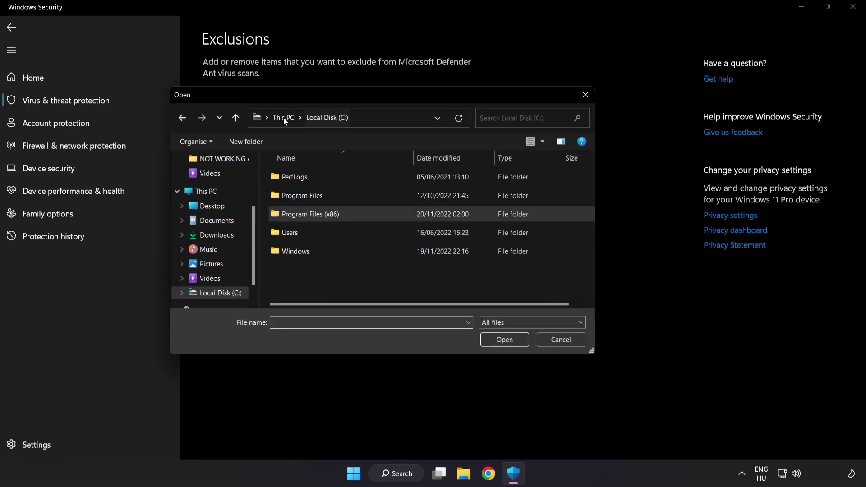
click(285, 118)
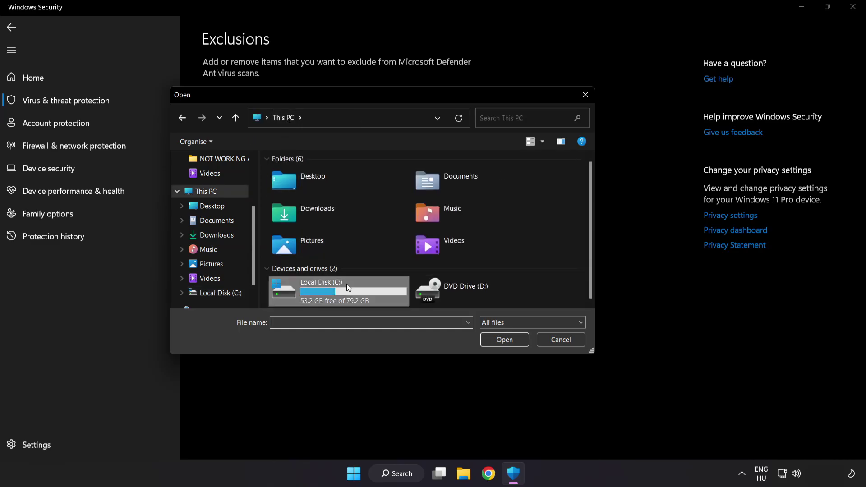
double_click(323, 295)
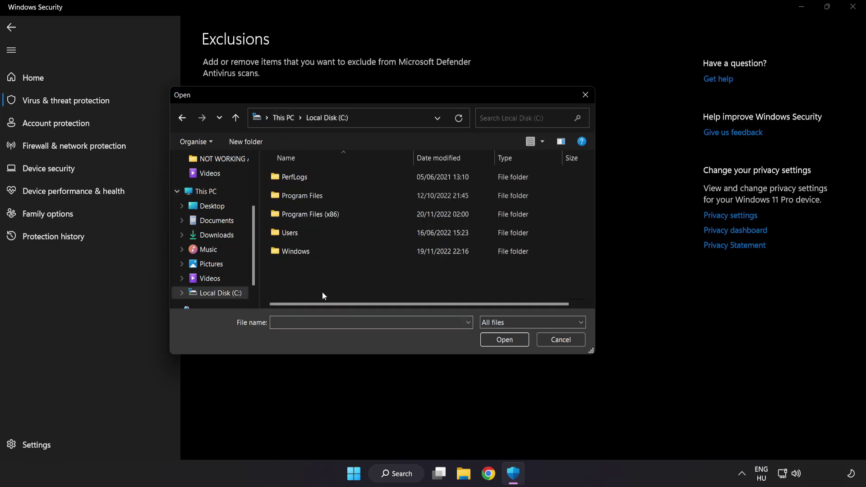
double_click(332, 211)
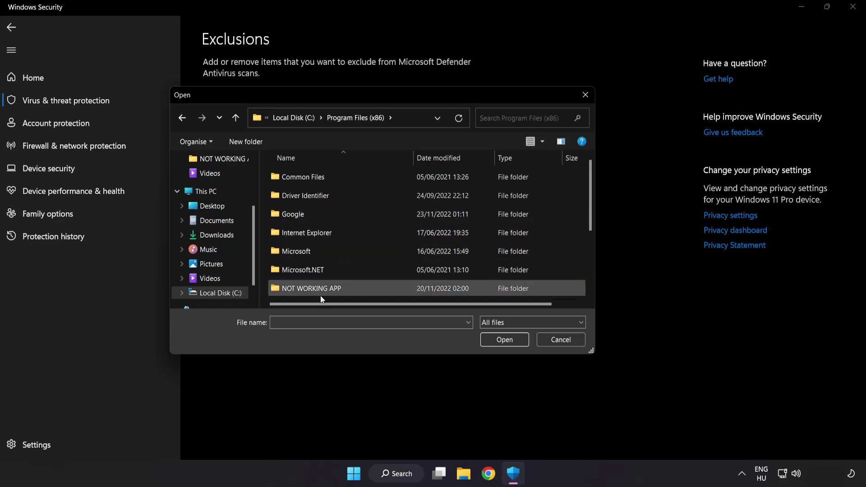
scroll(321, 282, down, 1)
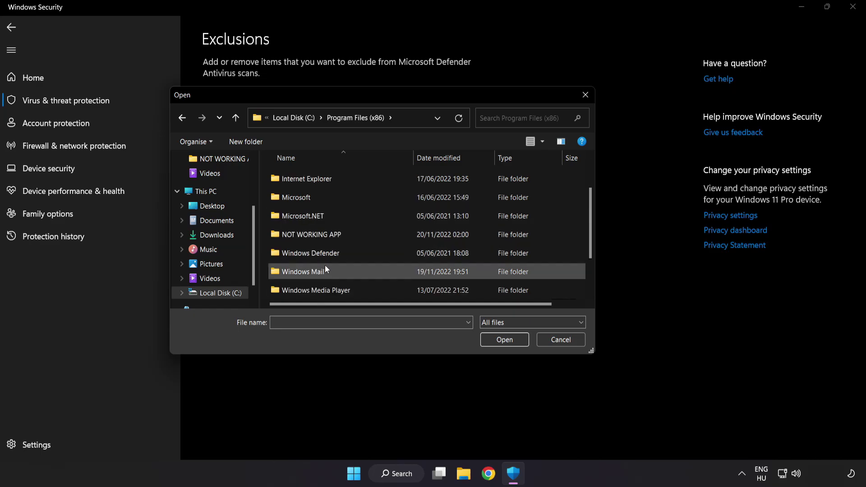
double_click(344, 235)
click(316, 180)
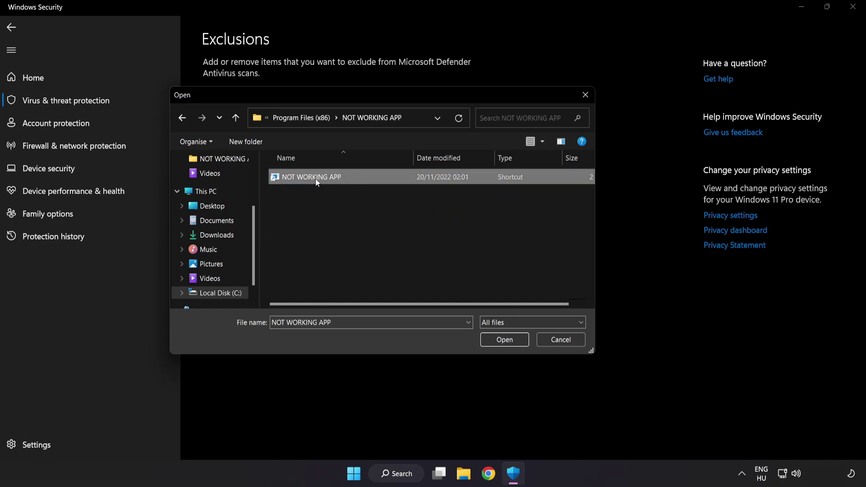
click(506, 343)
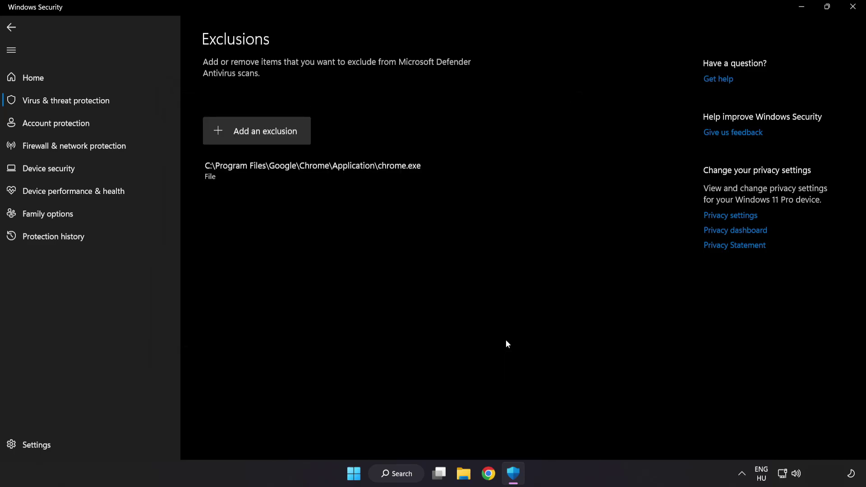
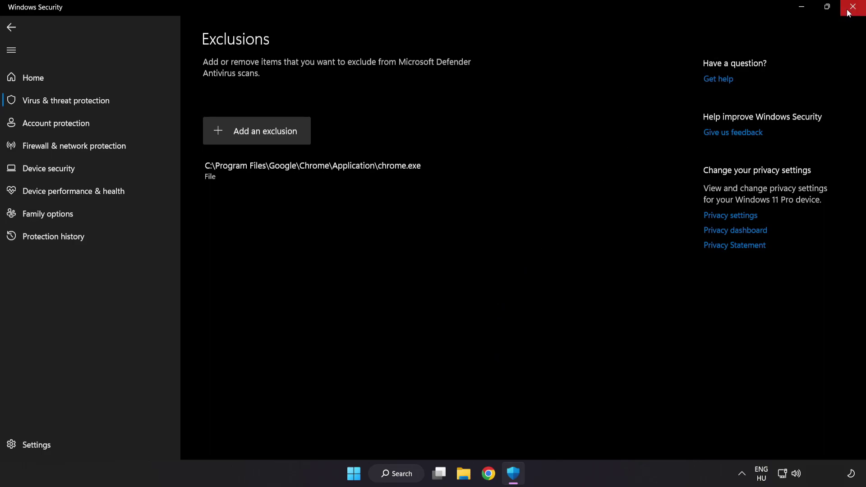
Step: Close Windows Security and display the power options with Sleep, Shut down and Restart
click(850, 14)
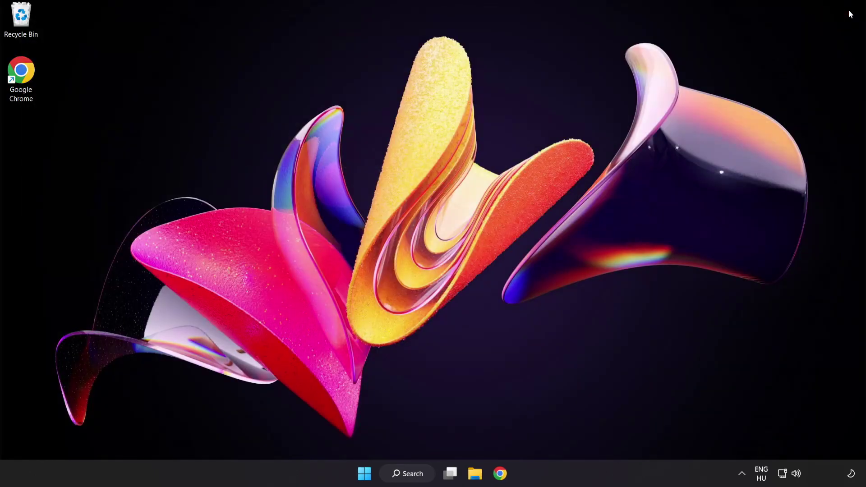
click(364, 475)
click(575, 435)
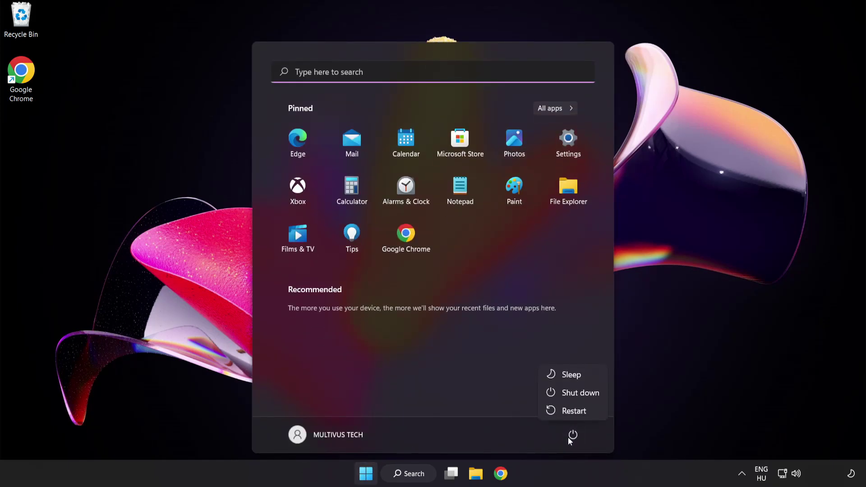